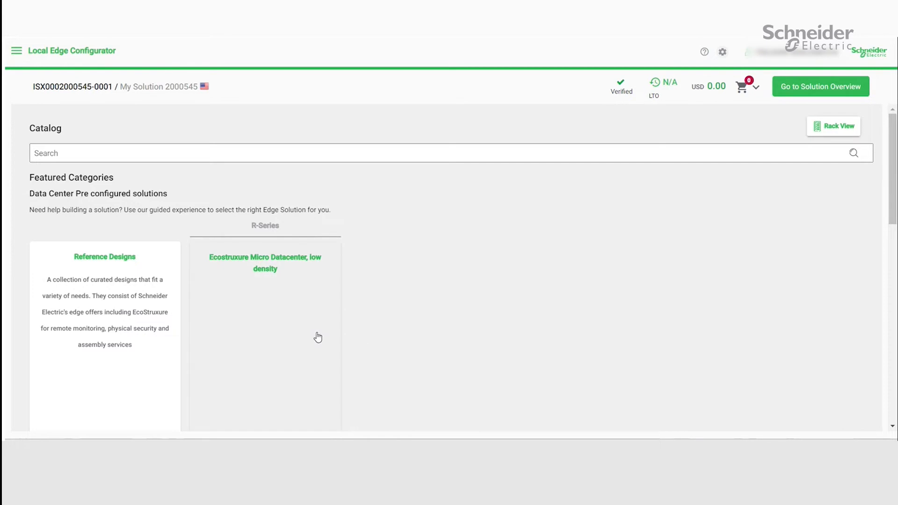
# Look through the catalog's preconfigured solutions, APC equipment, third-party equipment and favorites
pyautogui.scroll(-5, 311, 334)
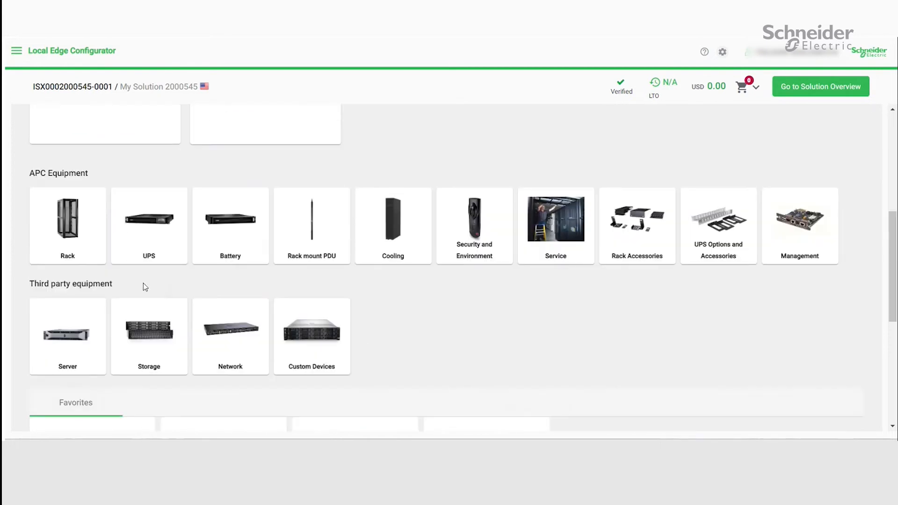
pyautogui.scroll(-4, 158, 294)
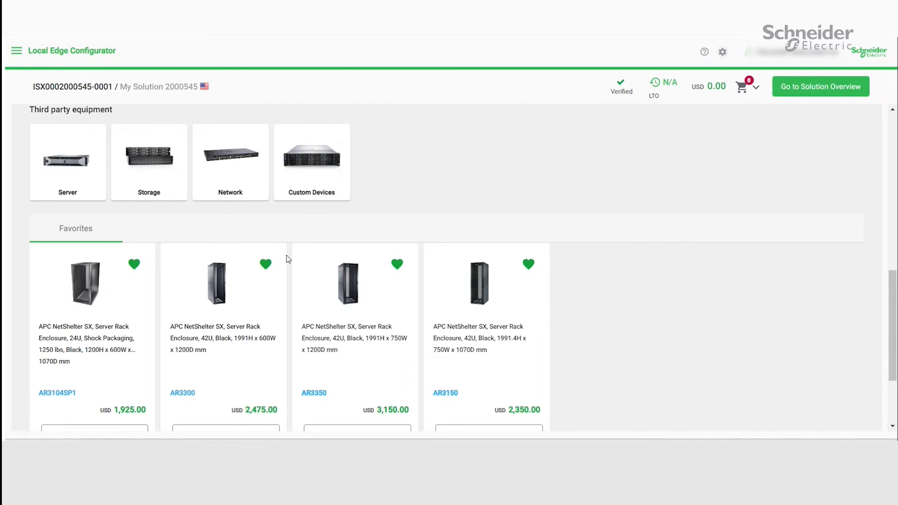
pyautogui.scroll(10, 288, 259)
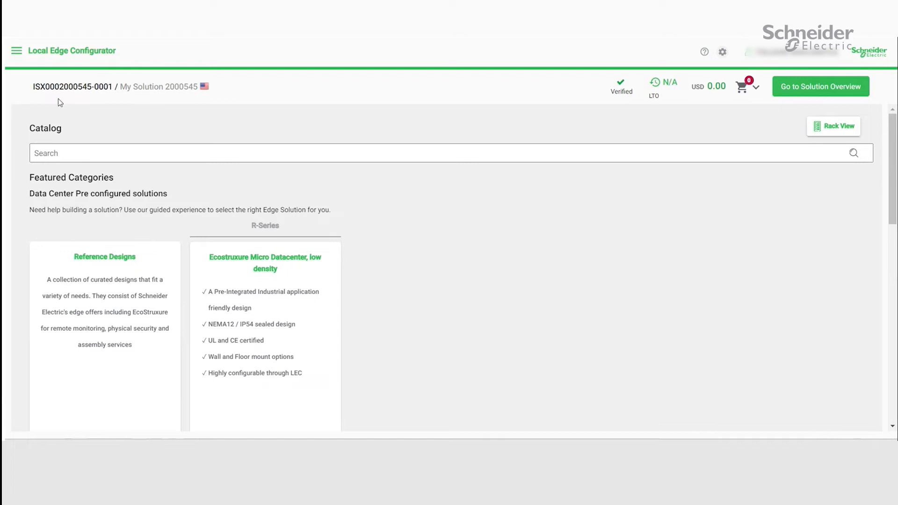
# Open the preconfigured edge solution options from the navigation menu and review the Reference, R-Series, Industrial Edge and Alliance designs
pyautogui.click(16, 51)
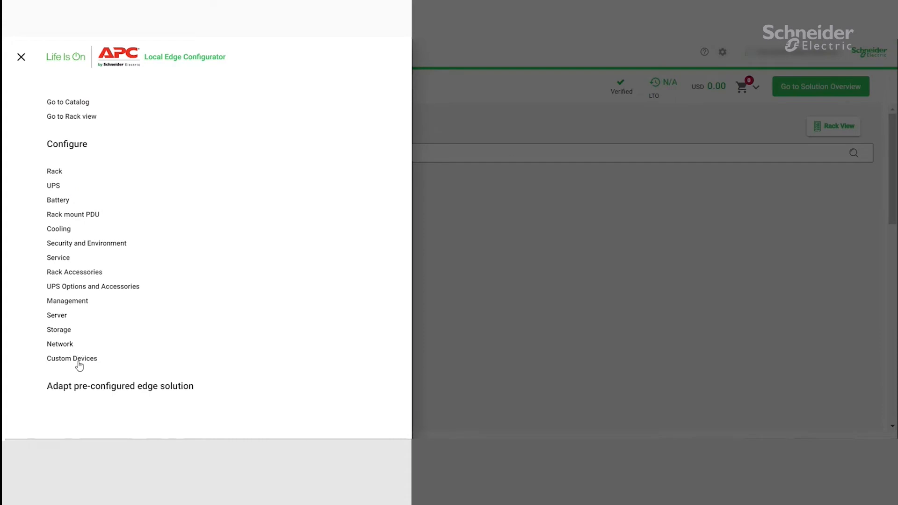
pyautogui.click(104, 389)
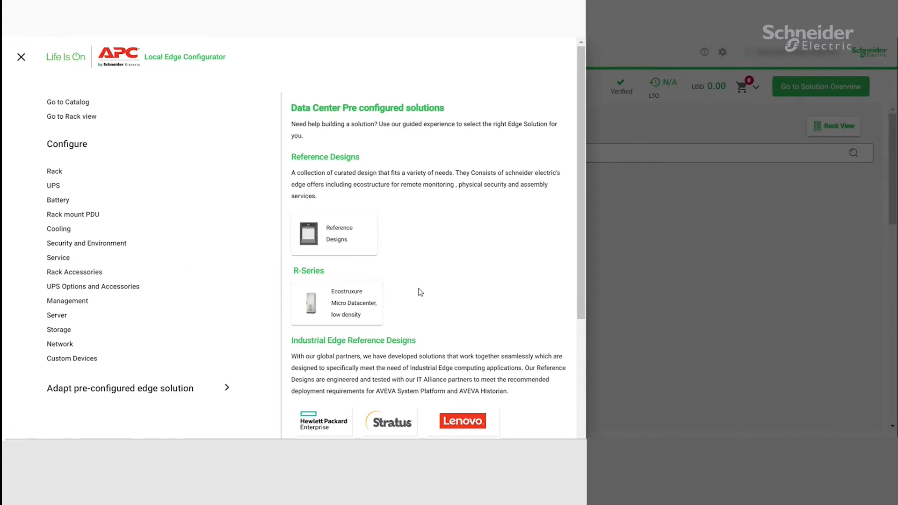
pyautogui.scroll(-3, 420, 291)
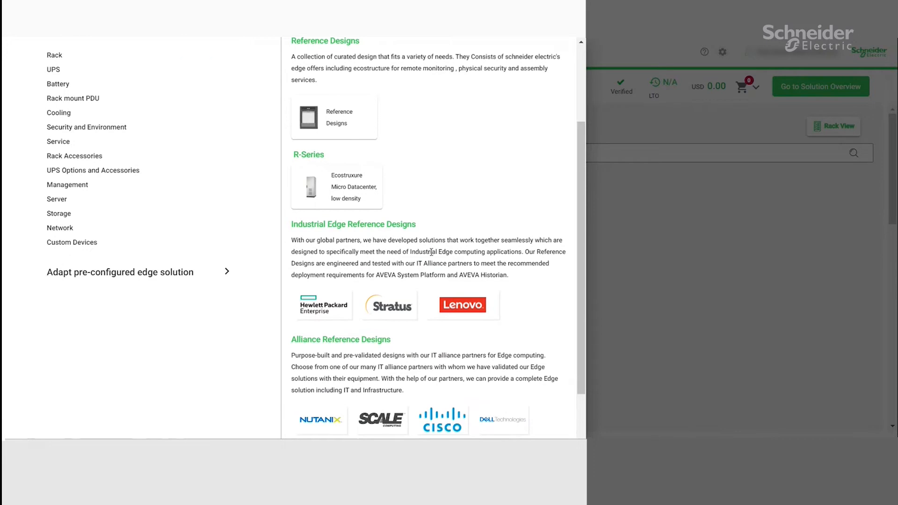
pyautogui.scroll(-2, 365, 352)
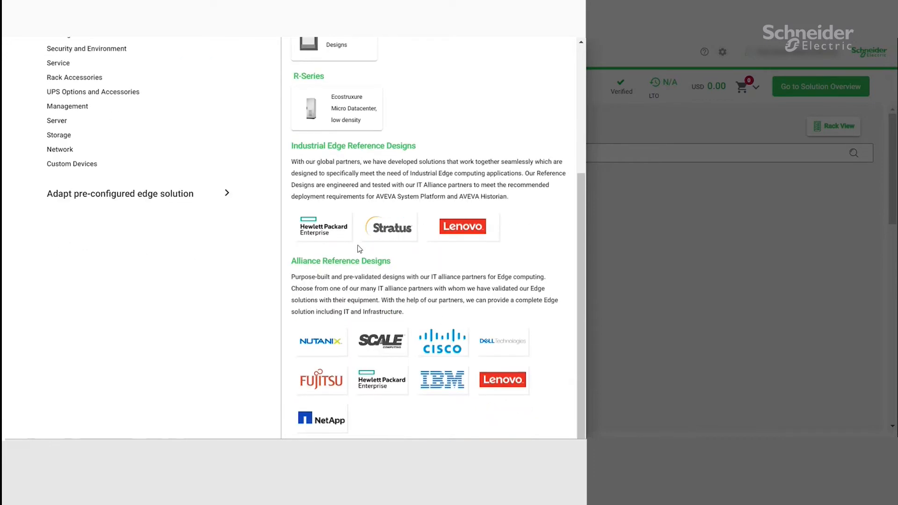
pyautogui.scroll(3, 365, 211)
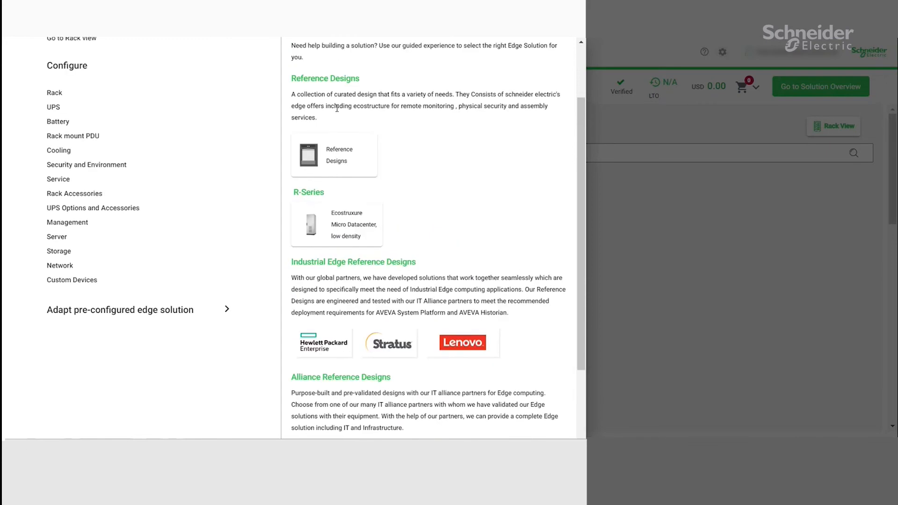
pyautogui.scroll(-3, 376, 334)
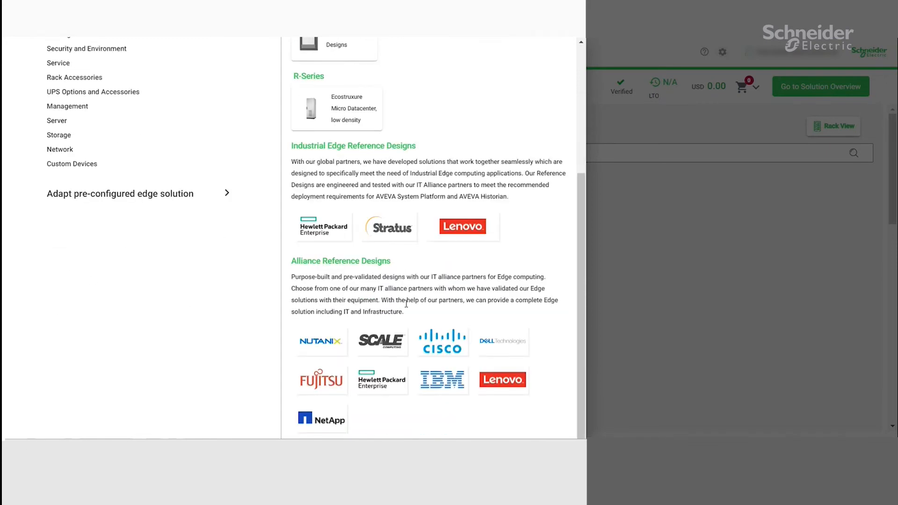
pyautogui.scroll(4, 405, 304)
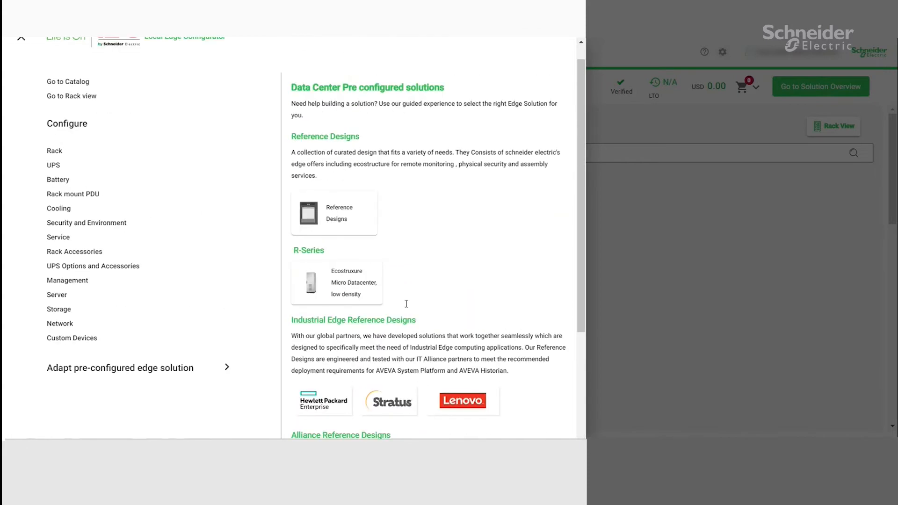
pyautogui.scroll(1, 359, 223)
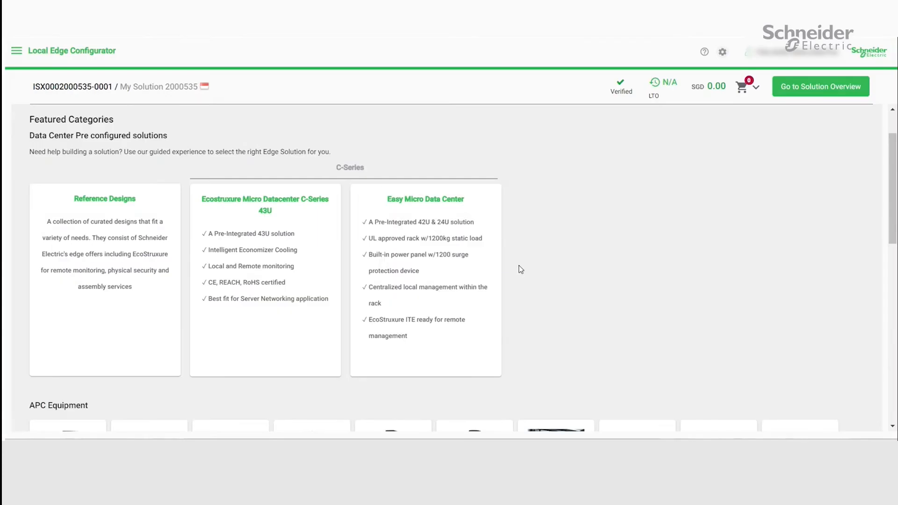
# Review the C-Series preconfigured solutions and the equipment categories in the Singapore-dollar solution's catalog
pyautogui.moveTo(271, 265)
pyautogui.moveTo(411, 280)
pyautogui.scroll(-4, 565, 273)
pyautogui.scroll(4, 566, 273)
pyautogui.scroll(-5, 569, 255)
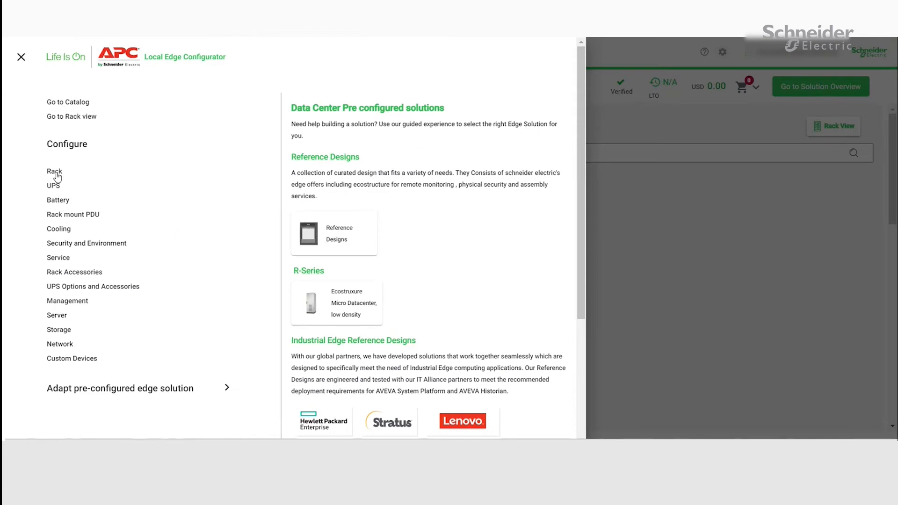
# Open the Rack product list and sort it by price, first low to high and finally high to low
pyautogui.click(55, 172)
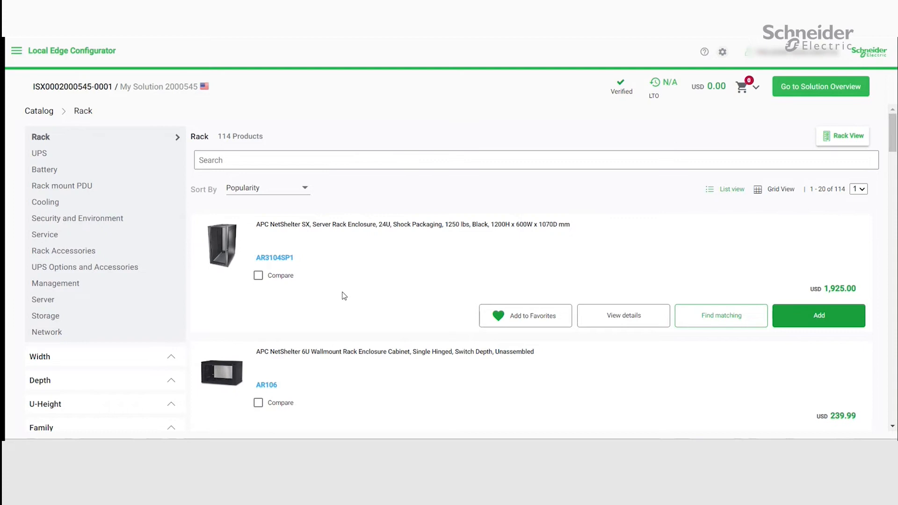
pyautogui.click(285, 195)
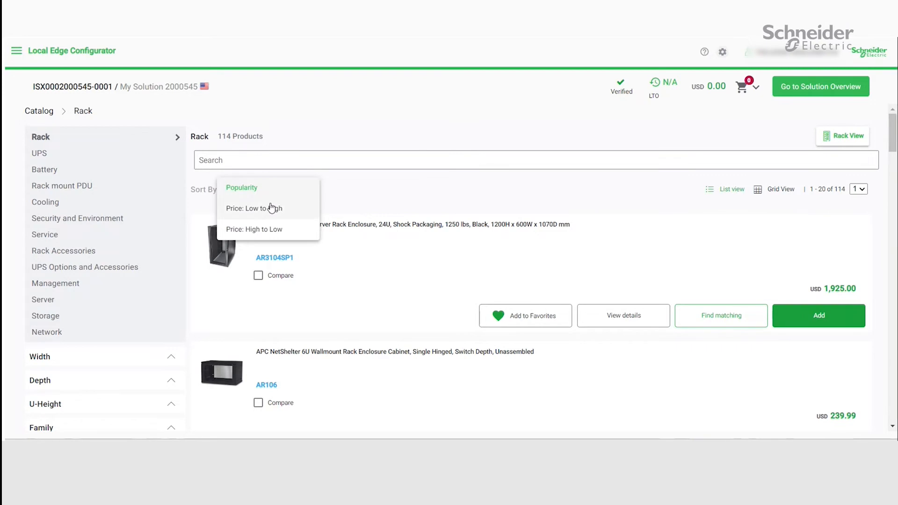
pyautogui.click(270, 208)
pyautogui.click(271, 193)
pyautogui.click(259, 212)
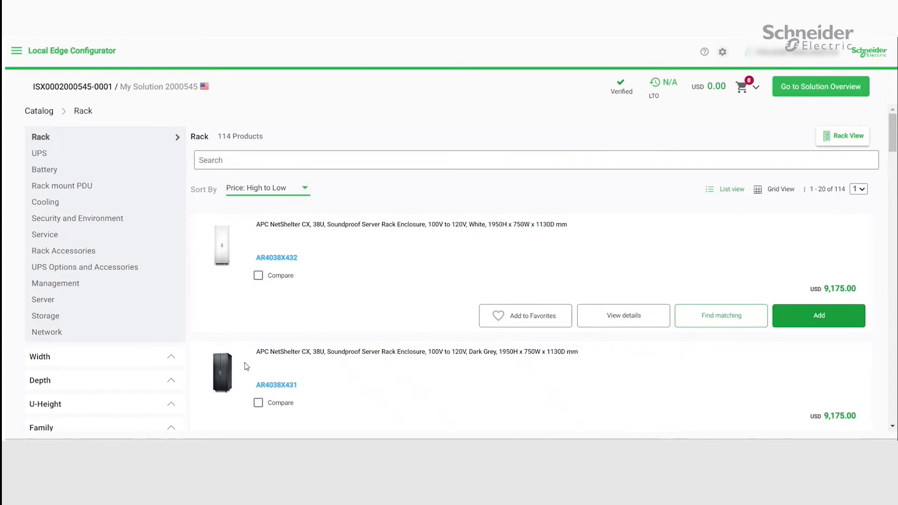
pyautogui.scroll(-2, 226, 371)
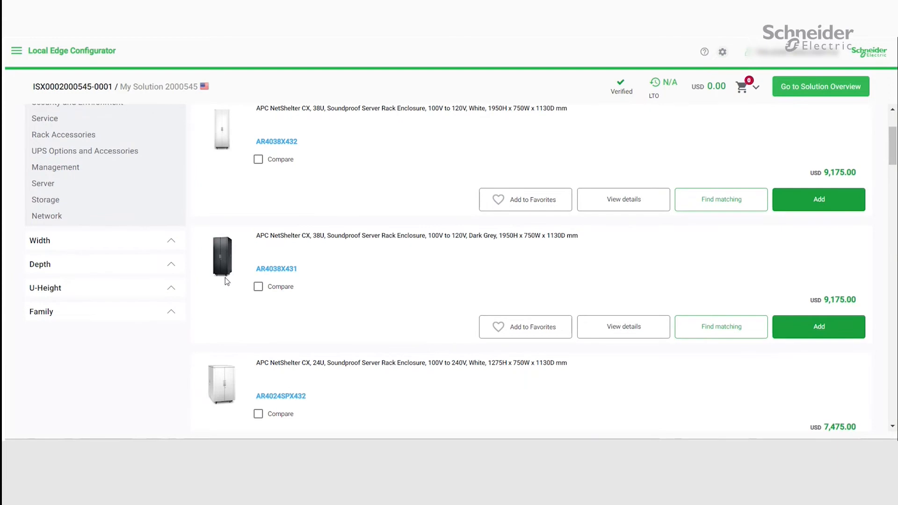
pyautogui.scroll(2, 226, 276)
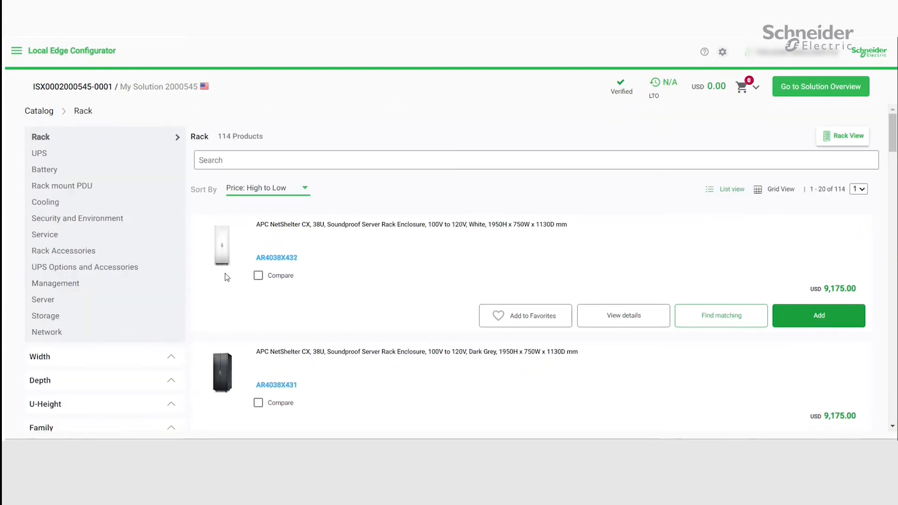
# Switch to the UPS category and look over its products and available filters
pyautogui.click(40, 155)
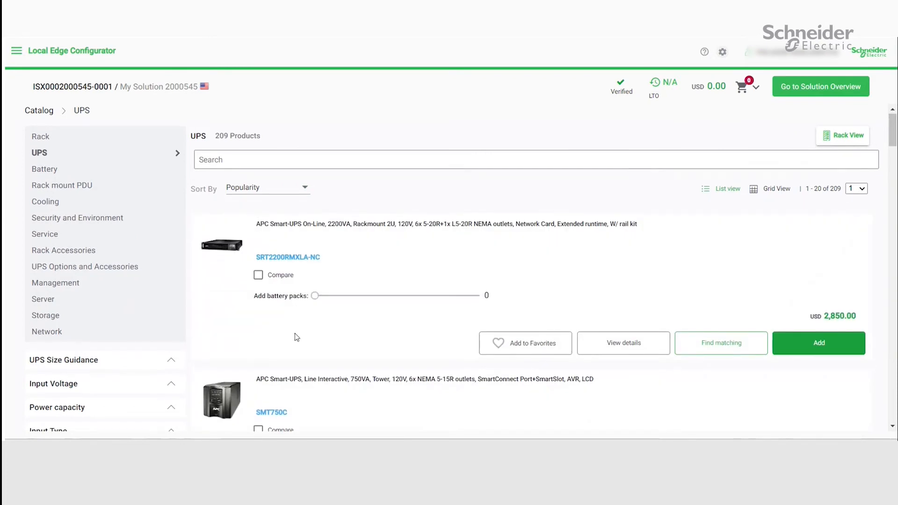
pyautogui.scroll(-4, 294, 333)
pyautogui.scroll(4, 318, 324)
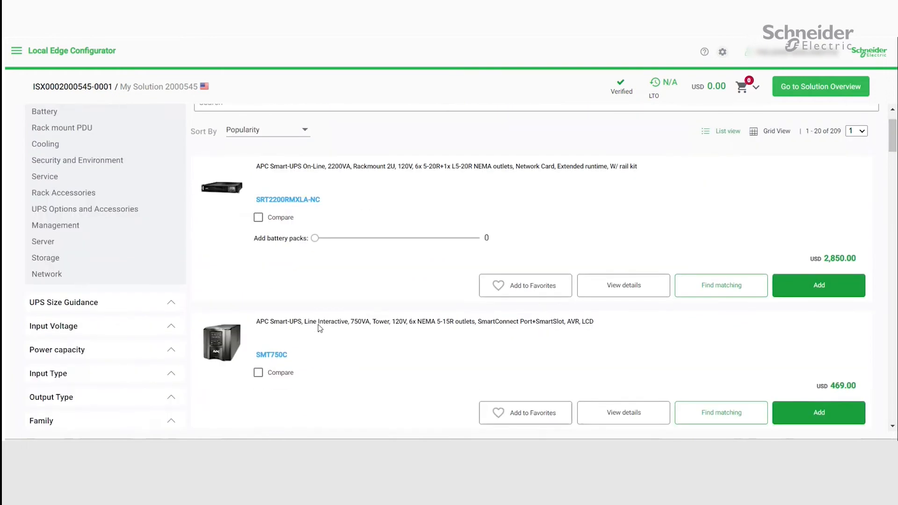
pyautogui.scroll(2, 185, 261)
# Return to the catalog home and look through the APC equipment, third-party equipment and favorites sections
pyautogui.click(41, 110)
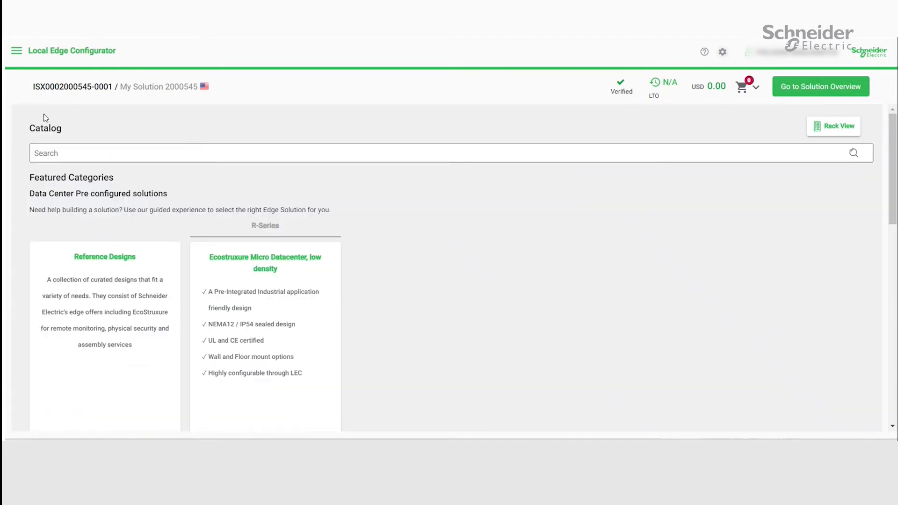
pyautogui.scroll(-3, 223, 226)
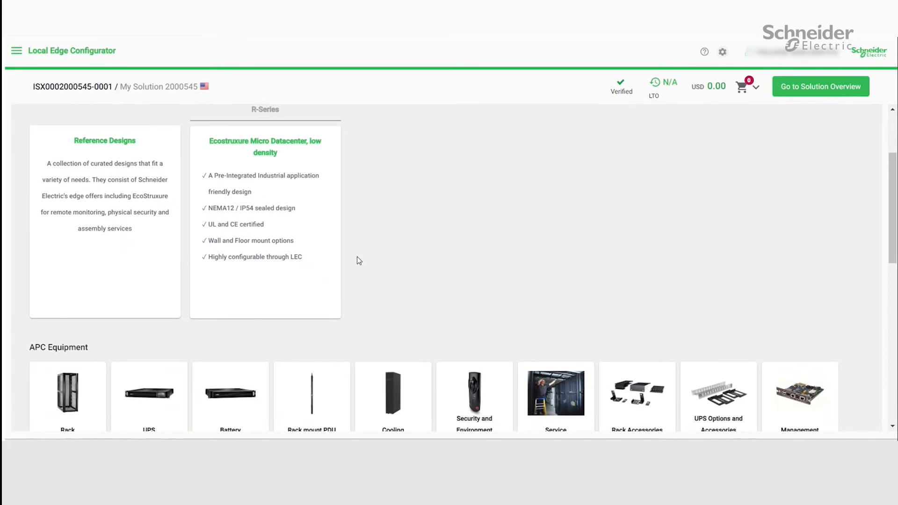
pyautogui.scroll(-3, 358, 260)
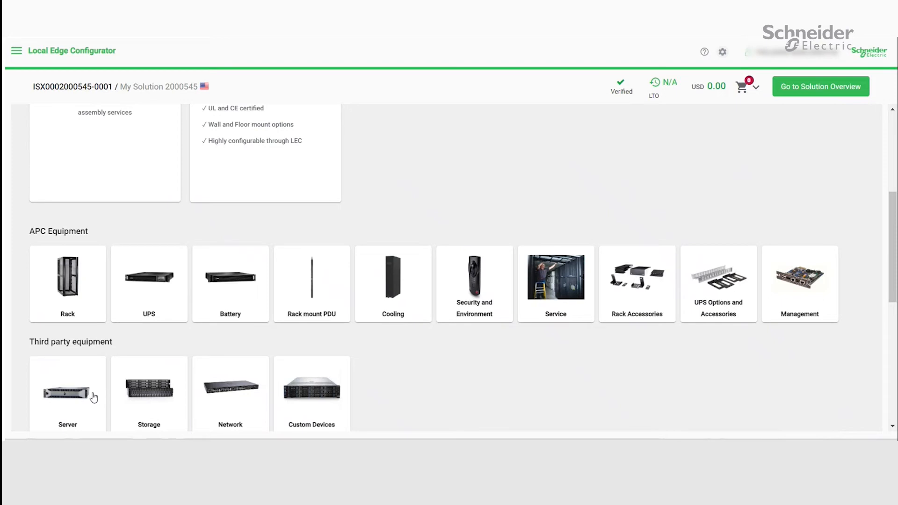
pyautogui.scroll(-3, 155, 348)
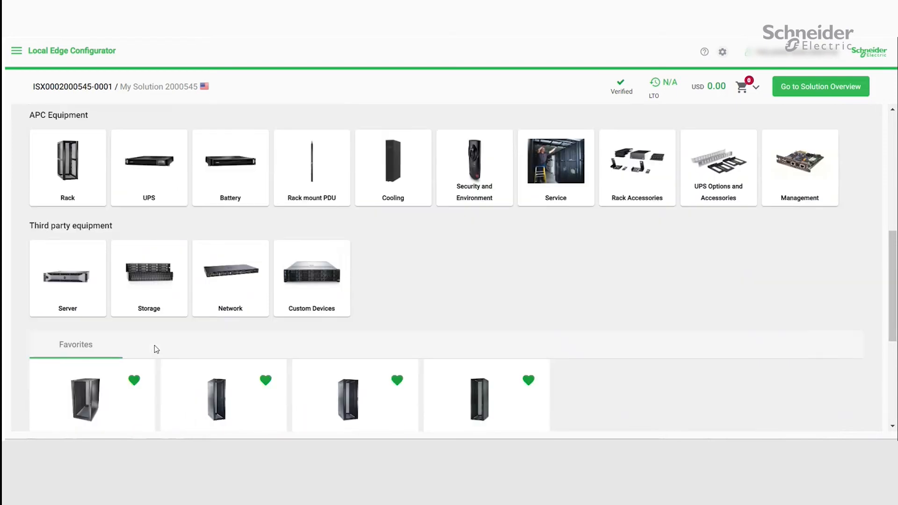
pyautogui.scroll(-3, 154, 347)
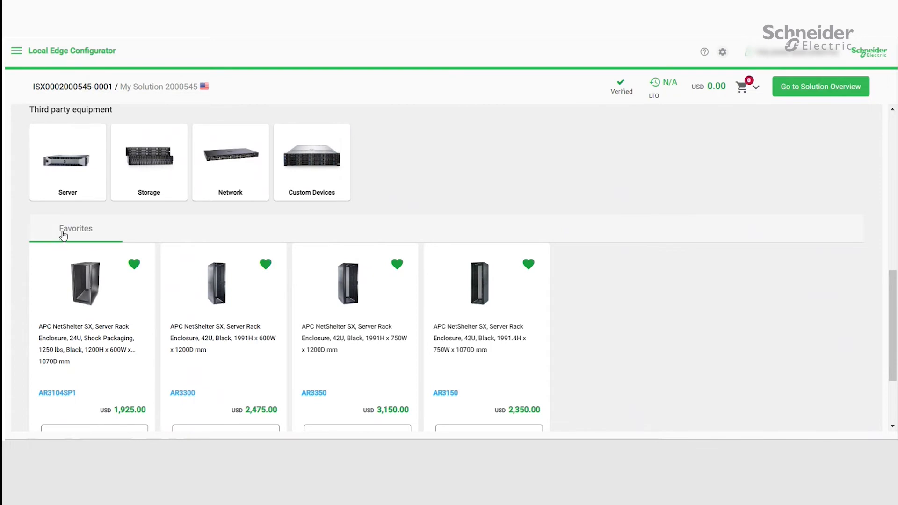
pyautogui.scroll(-3, 176, 292)
pyautogui.scroll(10, 177, 292)
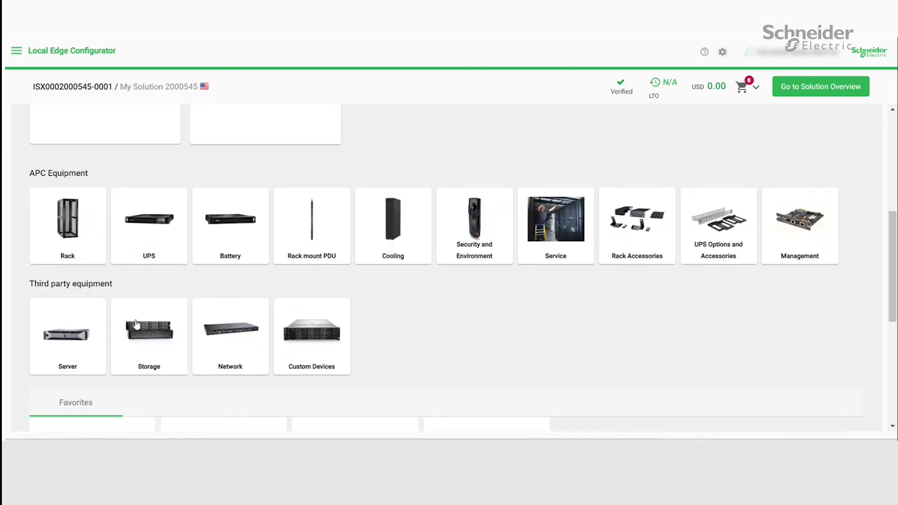
# Open the Rack category and add the NetShelter 6U Wallmount enclosure AR106 to the favorites
pyautogui.click(77, 226)
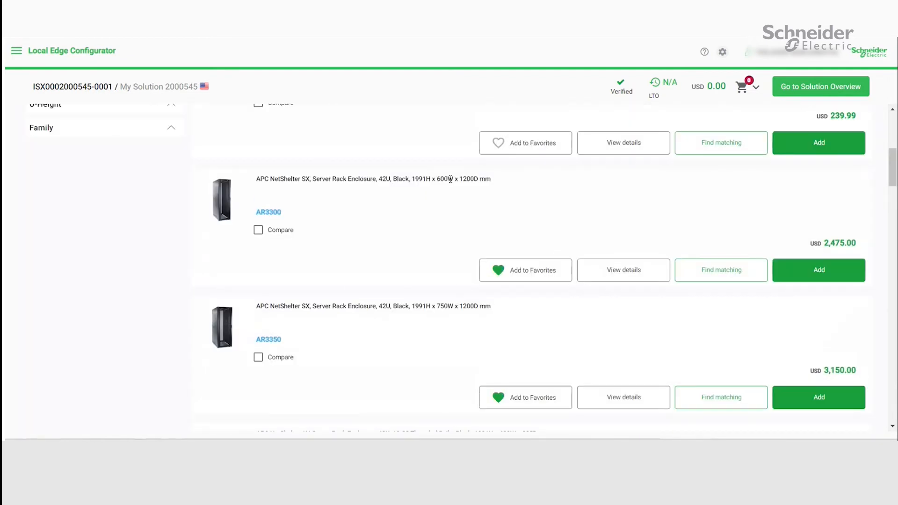
pyautogui.scroll(3, 462, 205)
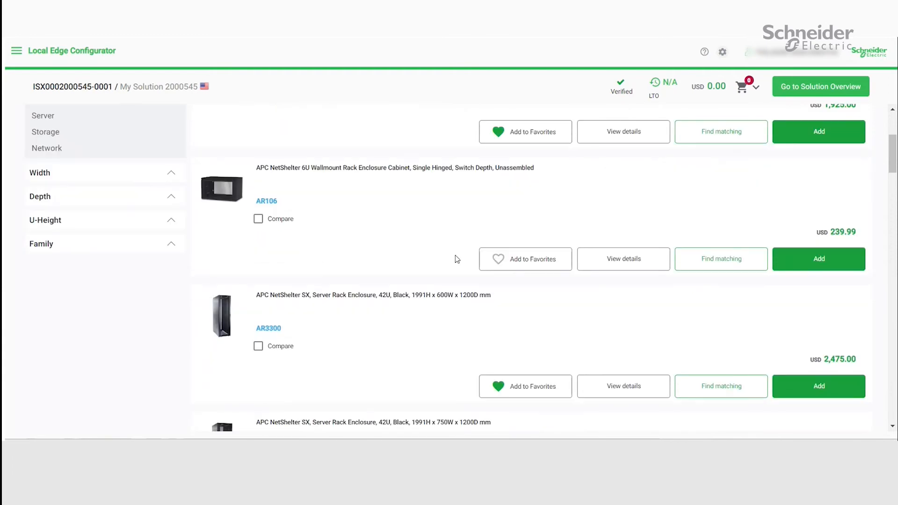
pyautogui.click(490, 258)
pyautogui.scroll(4, 7, 142)
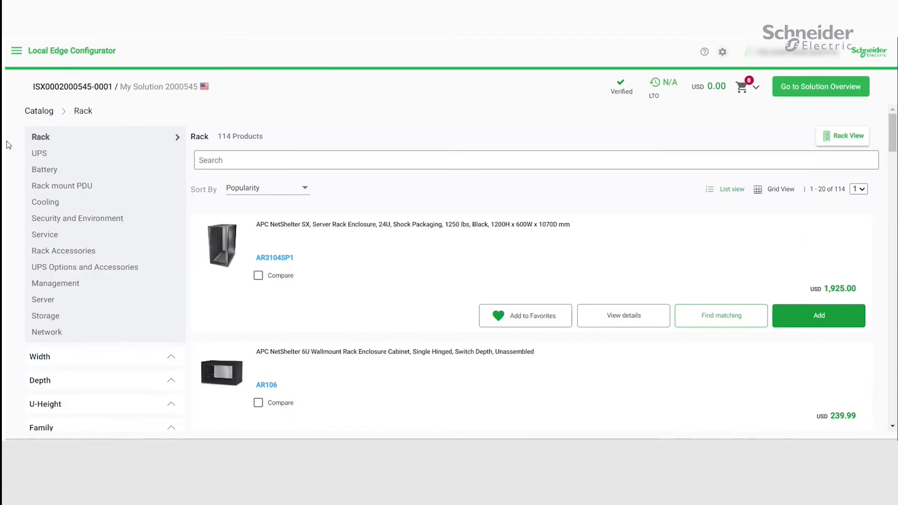
# Return to the catalog home and check the favorites section for the AR106 enclosure
pyautogui.click(42, 114)
pyautogui.scroll(-10, 243, 307)
pyautogui.scroll(3, 246, 311)
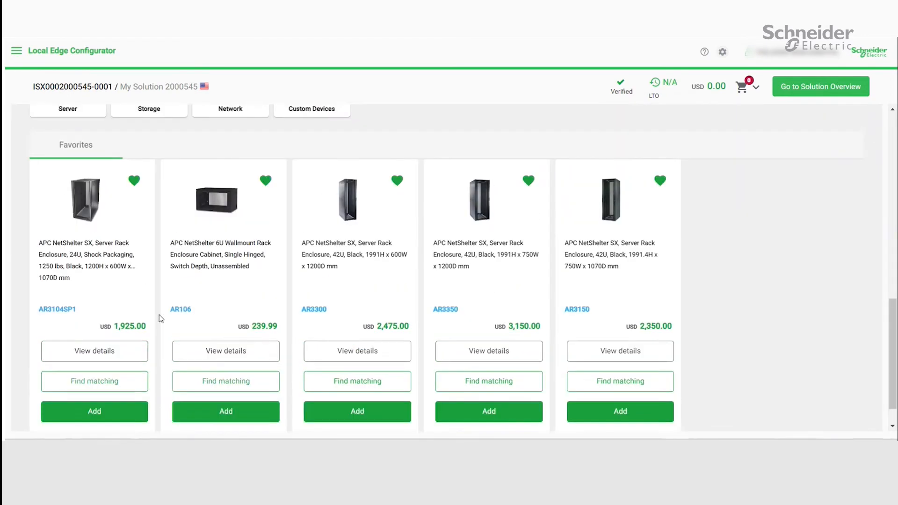
pyautogui.scroll(-3, 56, 267)
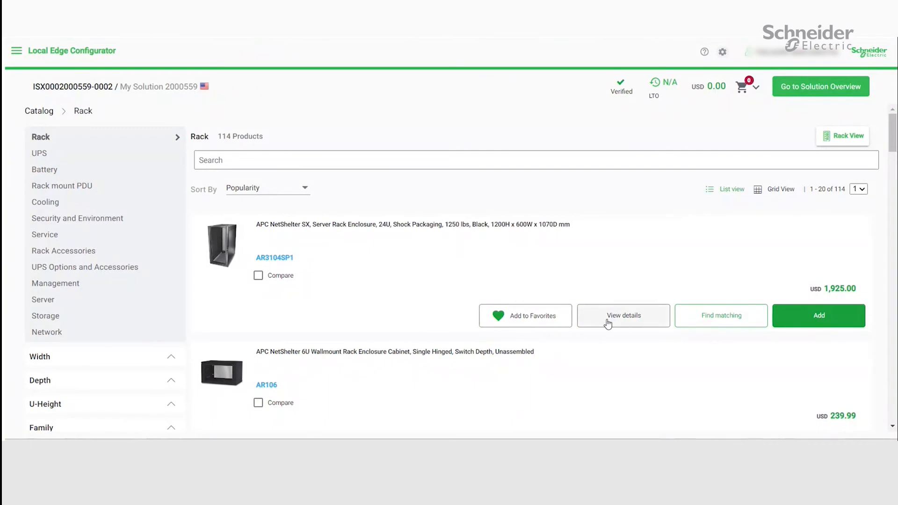
# View the details of the NetShelter SX 24U rack AR3104SP1 and close them again
pyautogui.click(608, 322)
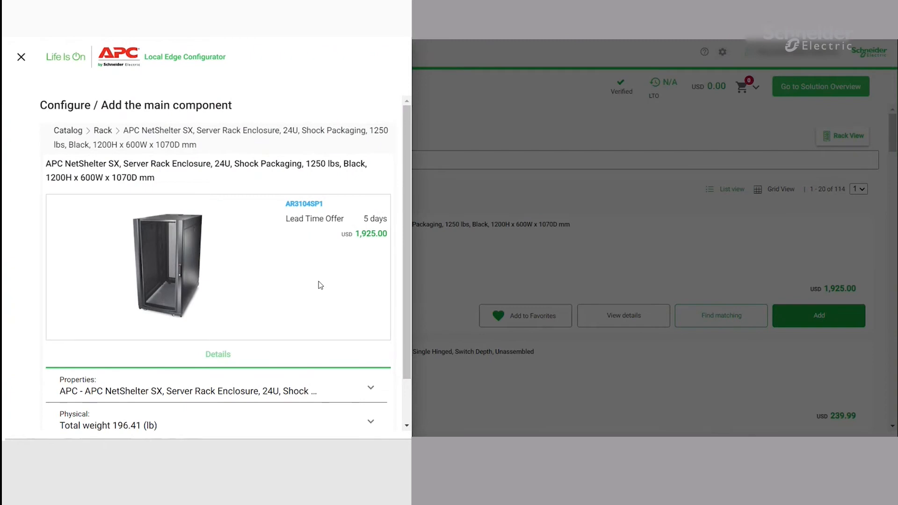
pyautogui.scroll(-1, 319, 282)
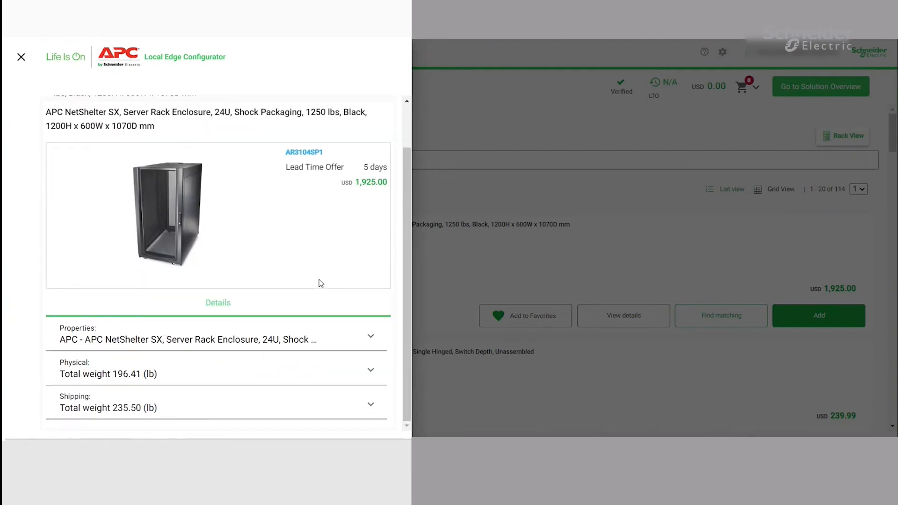
pyautogui.click(487, 254)
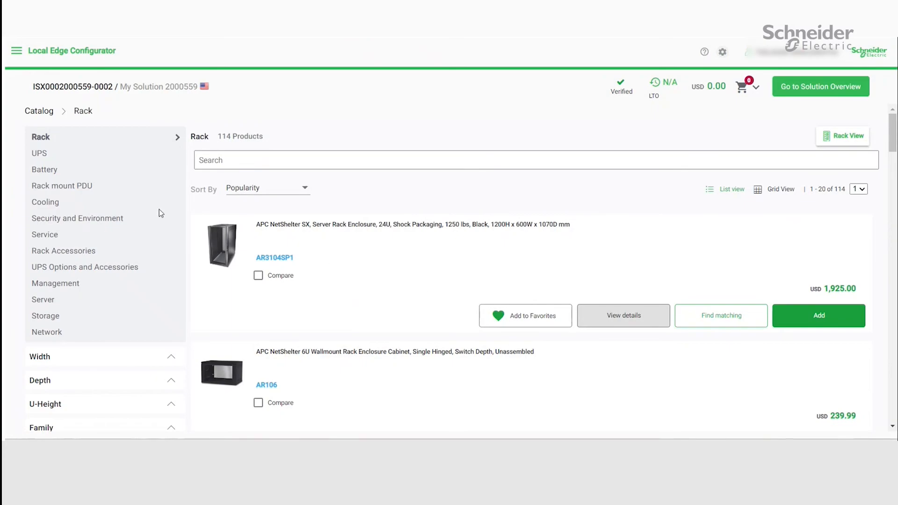
# Open the UPS category and view the details of the Smart-UPS On-Line SRT2200RMXLA-NC
pyautogui.click(39, 152)
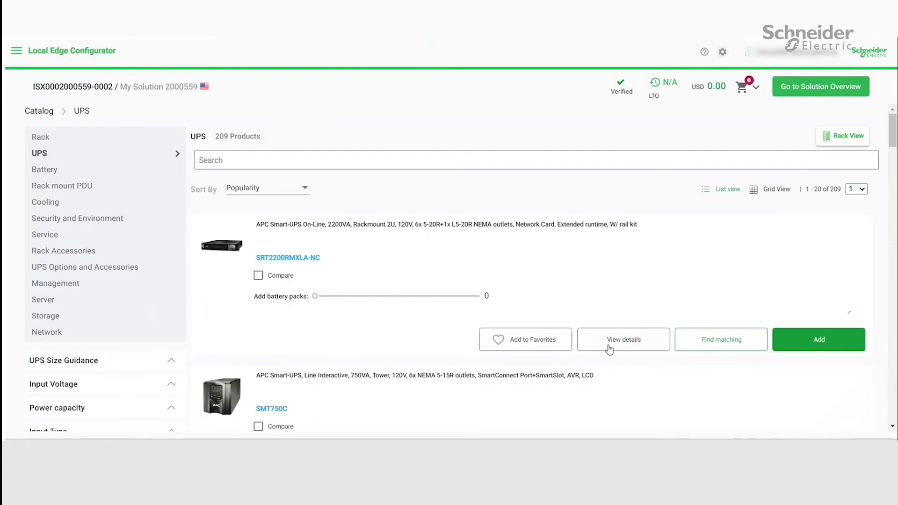
pyautogui.click(608, 346)
pyautogui.scroll(-1, 238, 296)
pyautogui.scroll(-1, 238, 297)
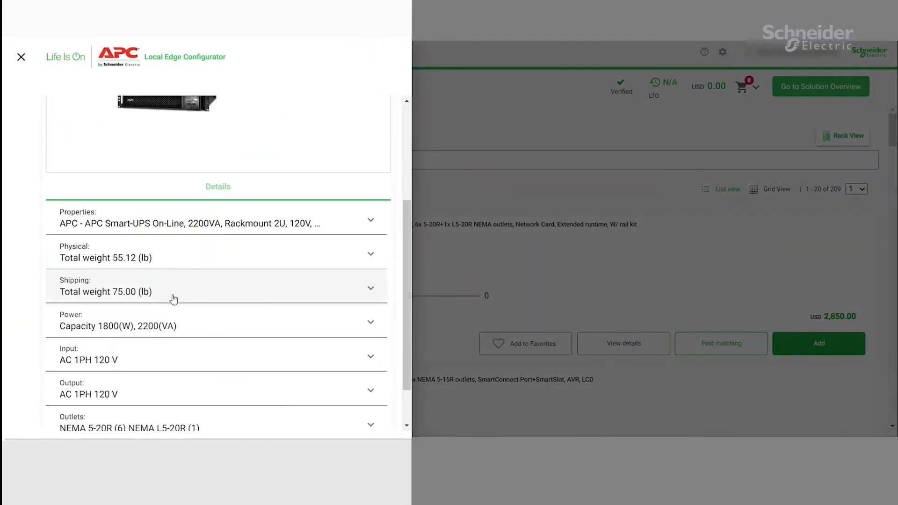
# Expand the outlets information in the SRT2200RMXLA-NC details, review the outlet list and close the details
pyautogui.scroll(-1, 161, 365)
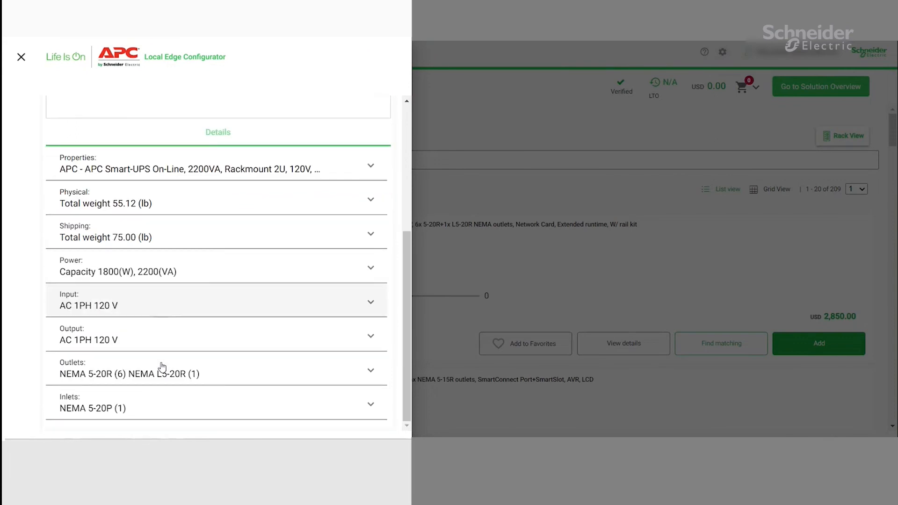
pyautogui.click(368, 372)
pyautogui.scroll(-4, 277, 350)
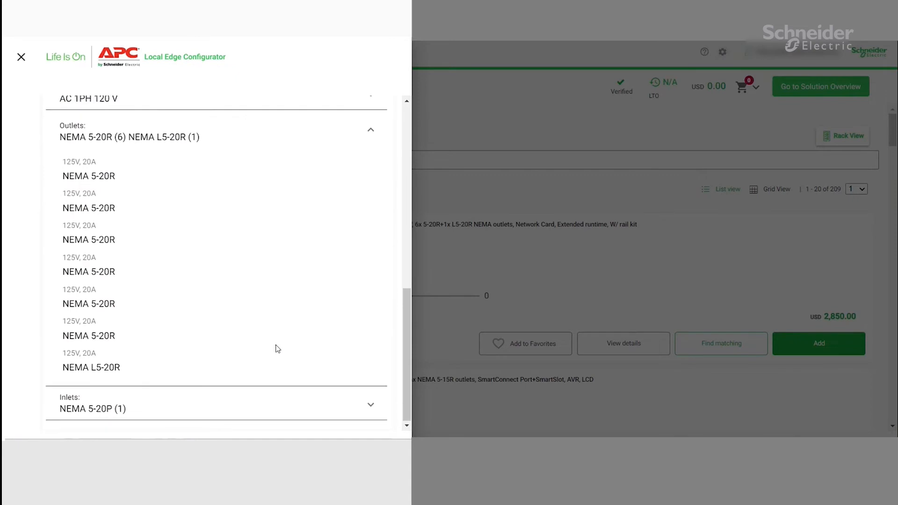
pyautogui.click(425, 248)
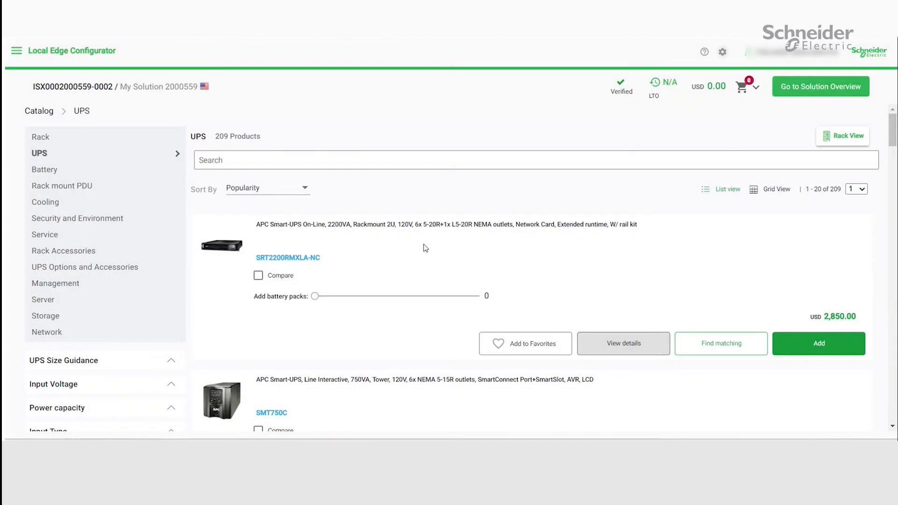
# Return to the catalog home, view the details of the favorite rack AR3104SP1 and close them
pyautogui.click(36, 112)
pyautogui.scroll(-1, 300, 315)
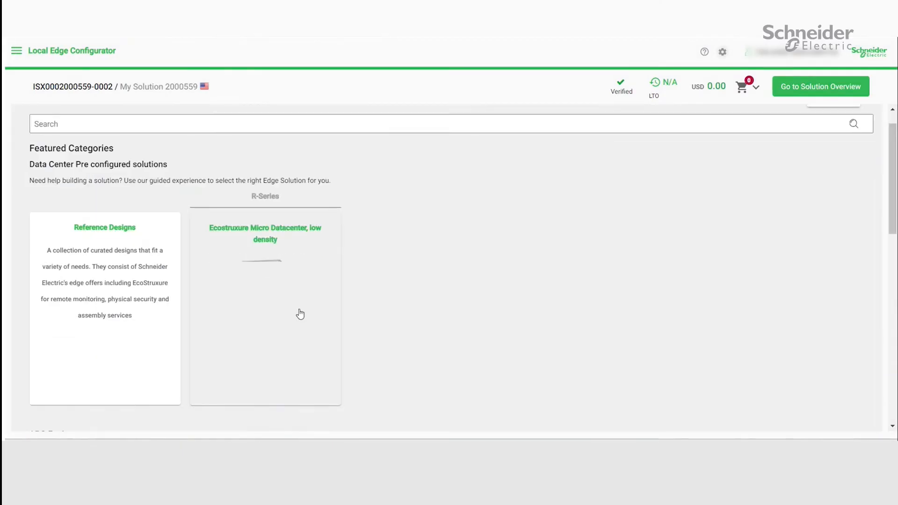
pyautogui.scroll(-10, 300, 314)
pyautogui.scroll(-2, 184, 280)
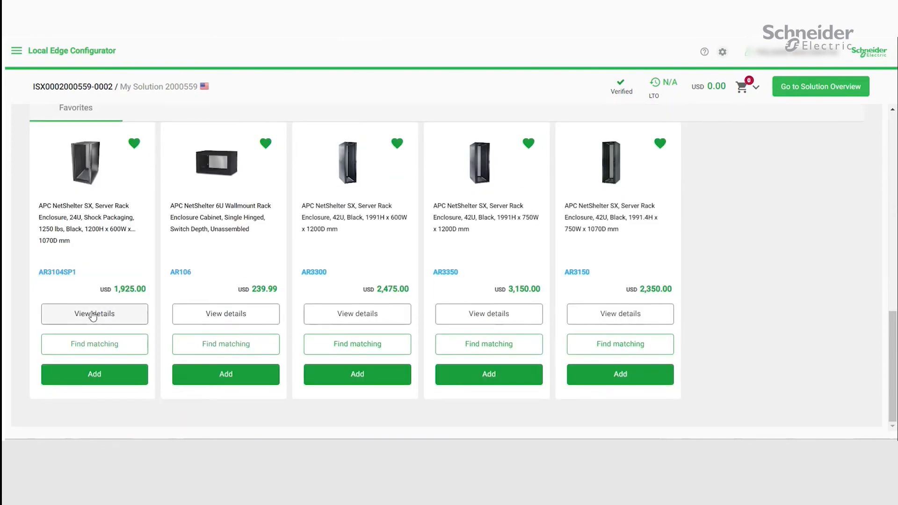
pyautogui.click(96, 313)
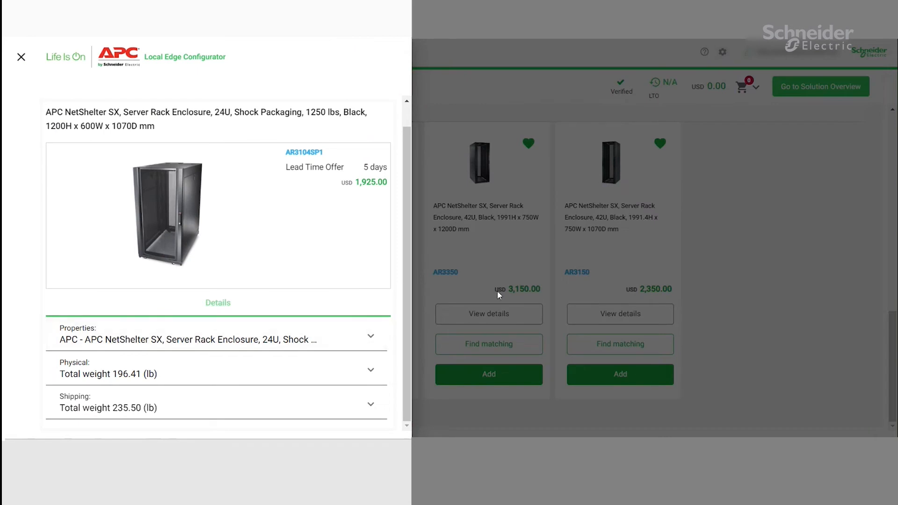
pyautogui.click(649, 256)
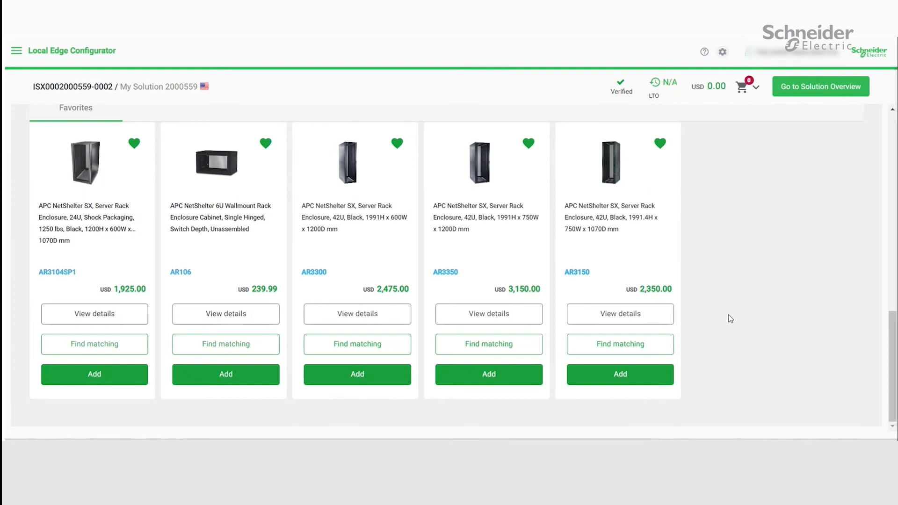
# Open the Rack category and add the NetShelter SX 24U rack AR3104SP1 to the solution
pyautogui.scroll(5, 715, 313)
pyautogui.scroll(8, 416, 427)
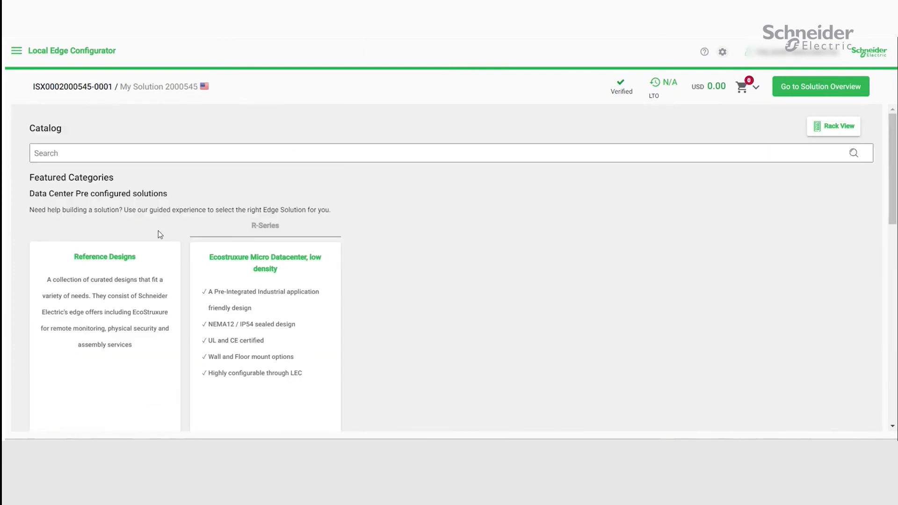
pyautogui.click(19, 50)
pyautogui.click(50, 172)
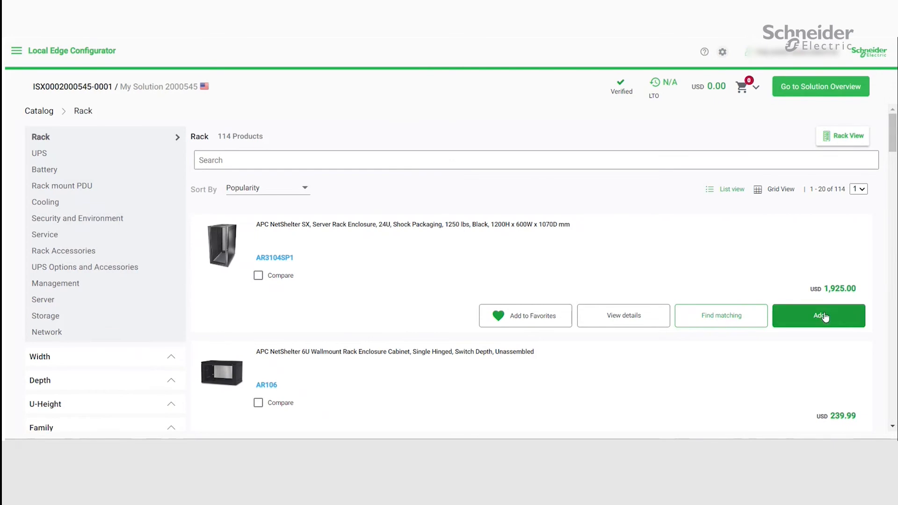
pyautogui.click(828, 318)
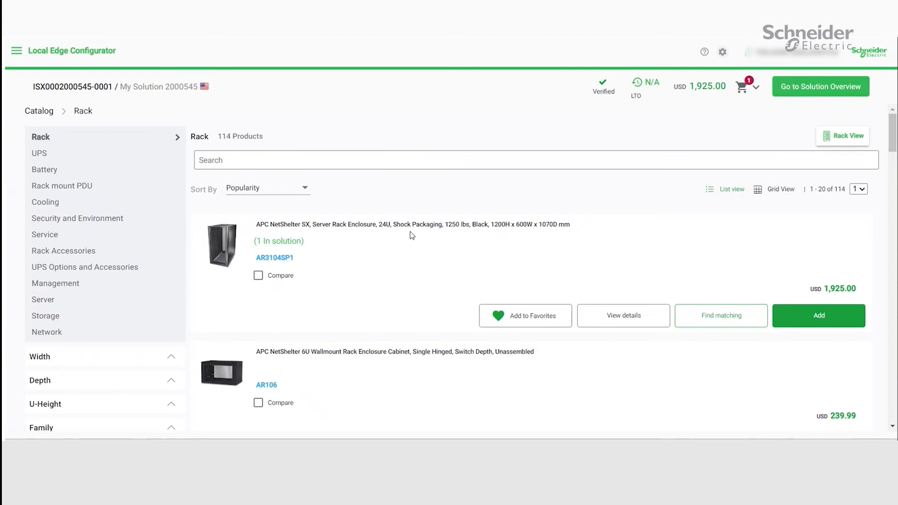
# Switch the rack products to grid view and browse page 3 of the list
pyautogui.click(786, 193)
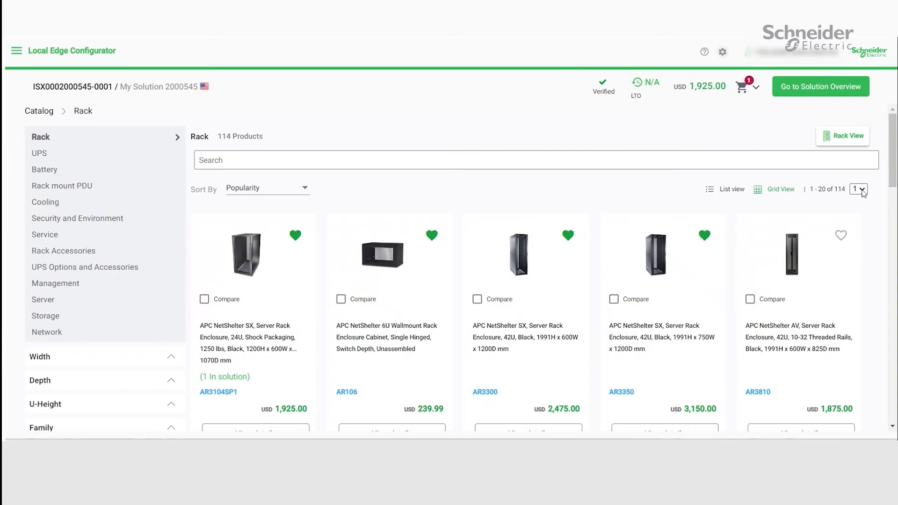
pyautogui.click(863, 194)
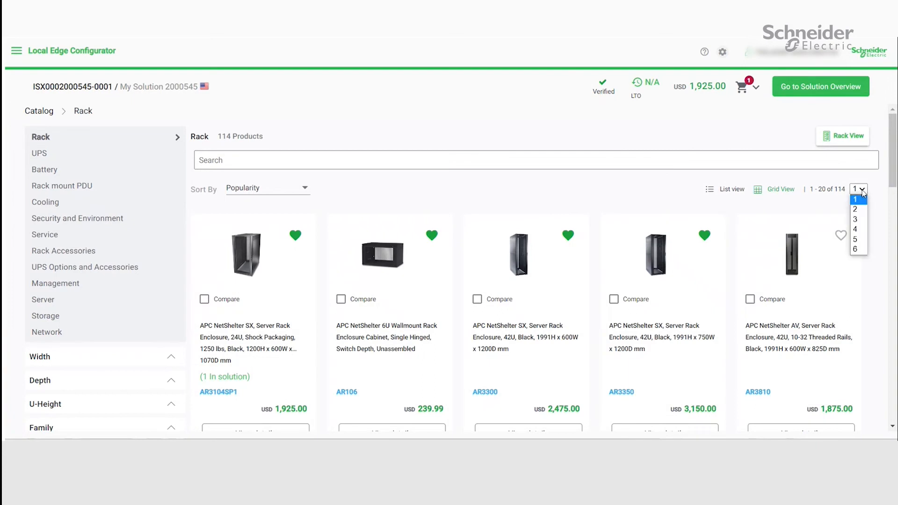
pyautogui.click(862, 220)
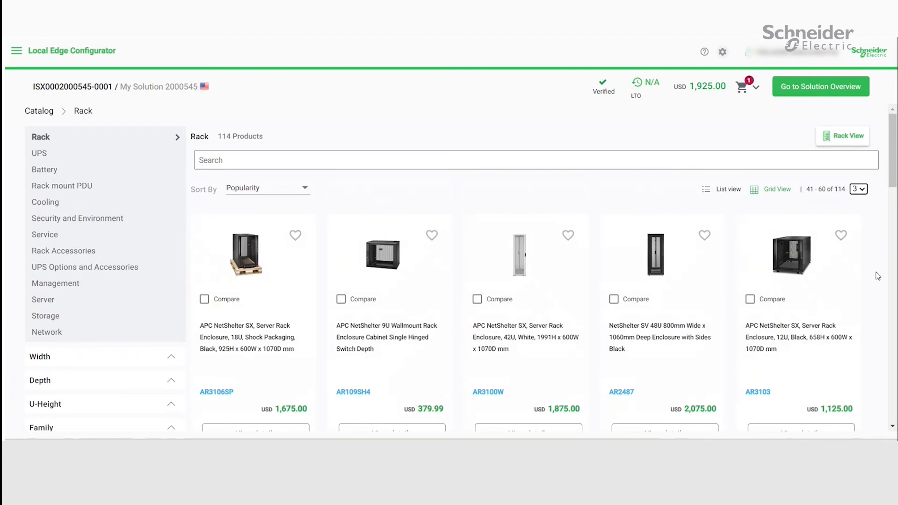
pyautogui.scroll(-3, 870, 280)
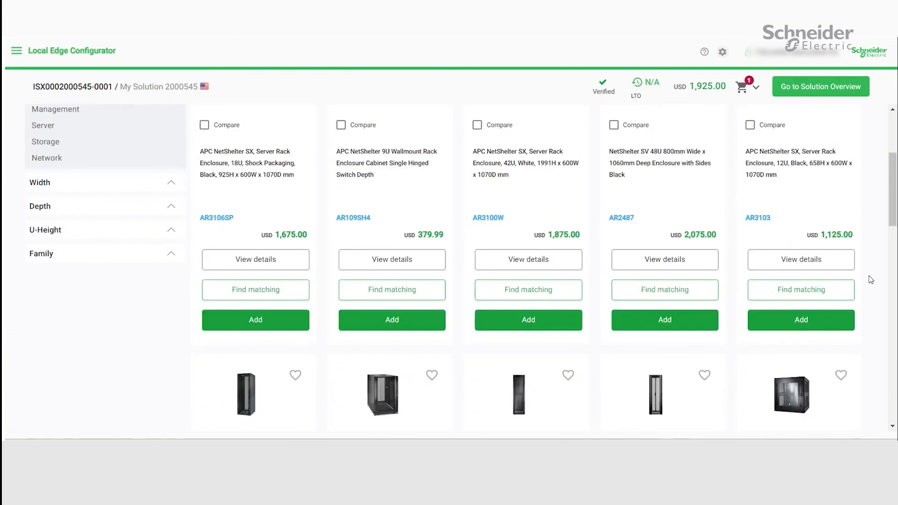
pyautogui.scroll(-8, 871, 279)
pyautogui.scroll(11, 870, 280)
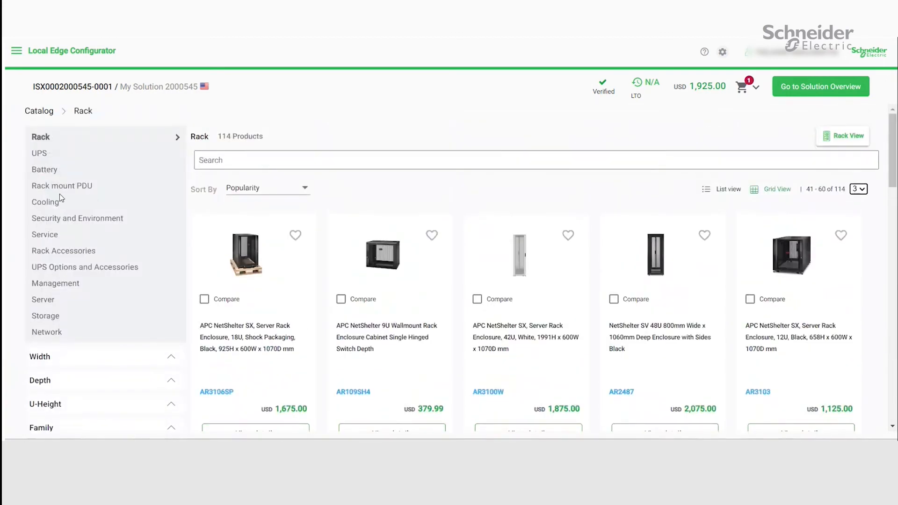
# Open the UPS category and add the Smart-UPS 750VA tower SMT750C to the solution
pyautogui.click(40, 154)
pyautogui.scroll(-5, 365, 344)
pyautogui.click(396, 330)
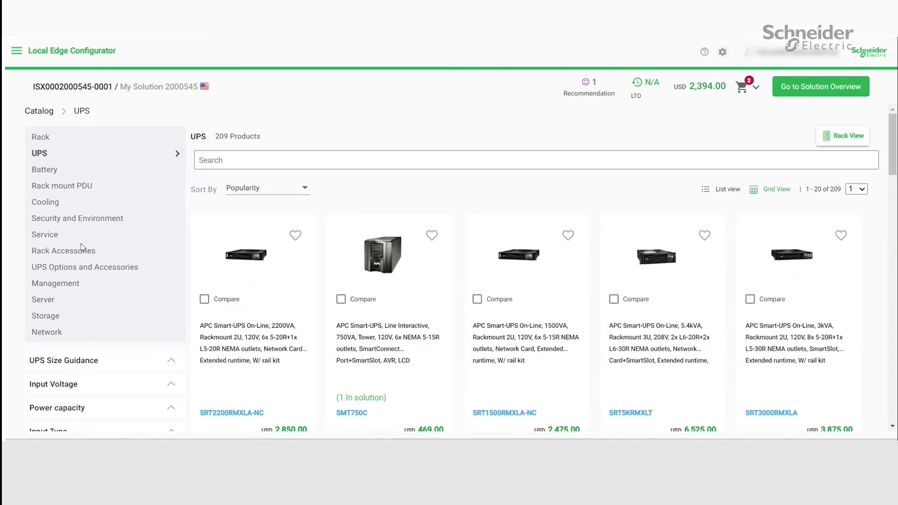
# Expand the UPS Size Guidance and review its load, runtime and PDU connector fields and the remaining UPS filters
pyautogui.scroll(-3, 83, 240)
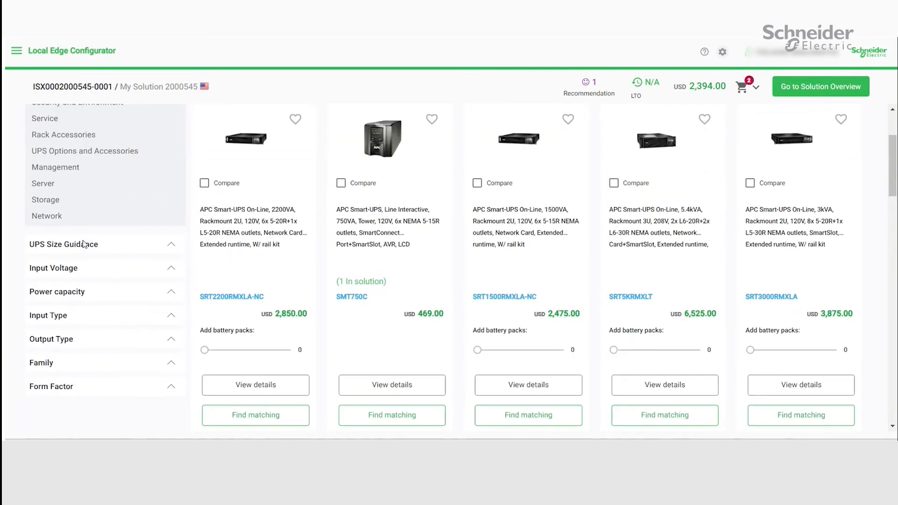
pyautogui.scroll(2, 51, 190)
pyautogui.scroll(-1, 94, 290)
pyautogui.click(180, 300)
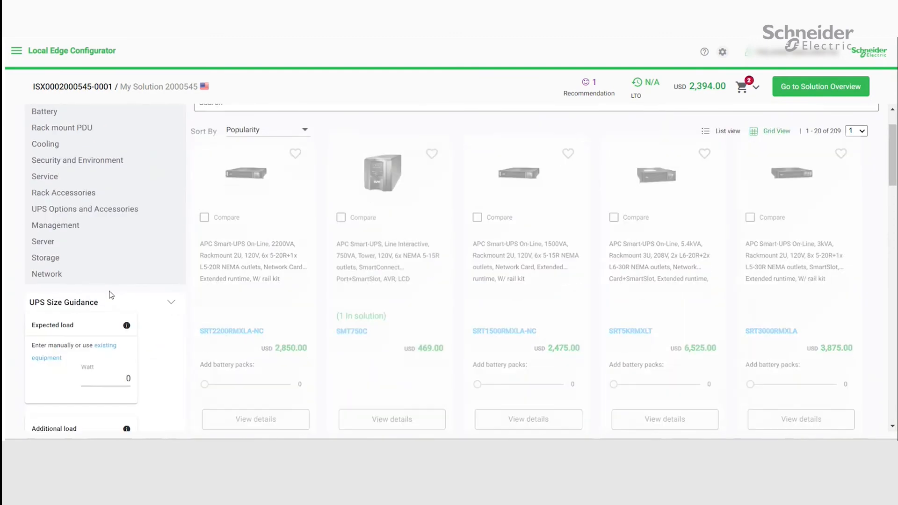
pyautogui.scroll(-3, 96, 283)
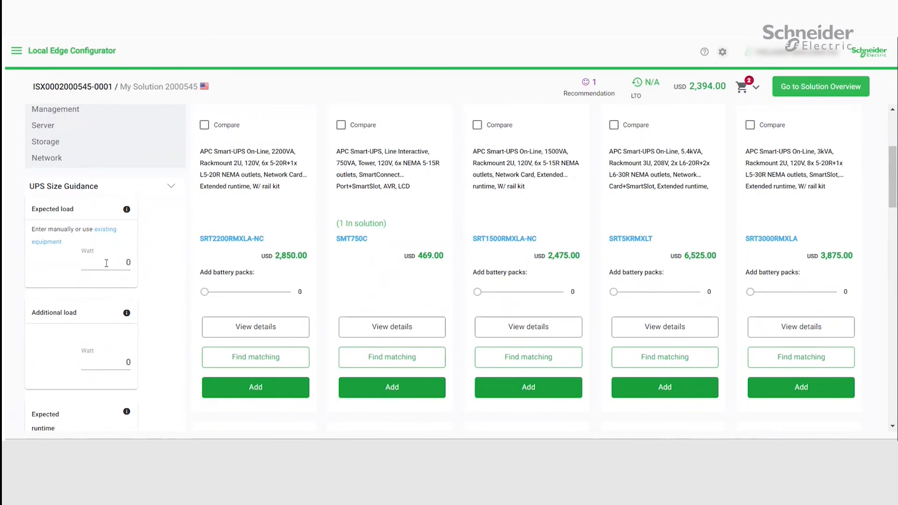
pyautogui.scroll(-1, 112, 364)
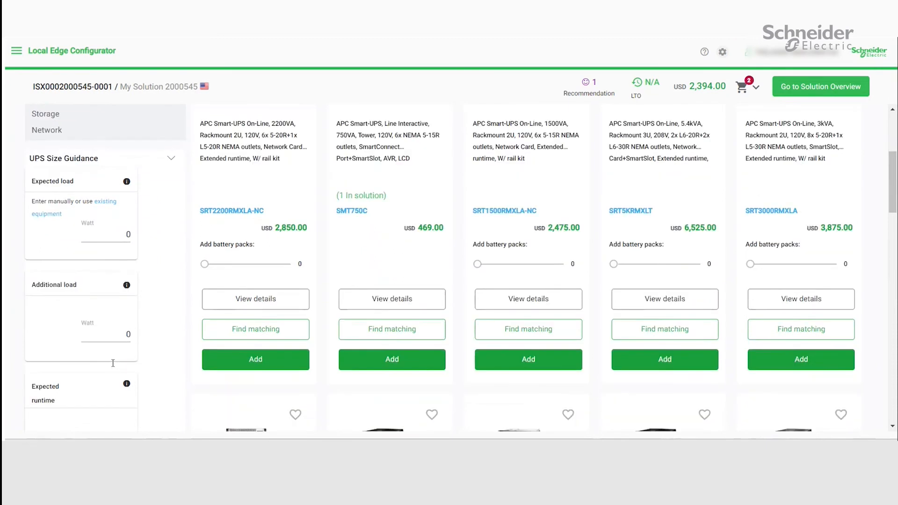
pyautogui.scroll(-2, 112, 364)
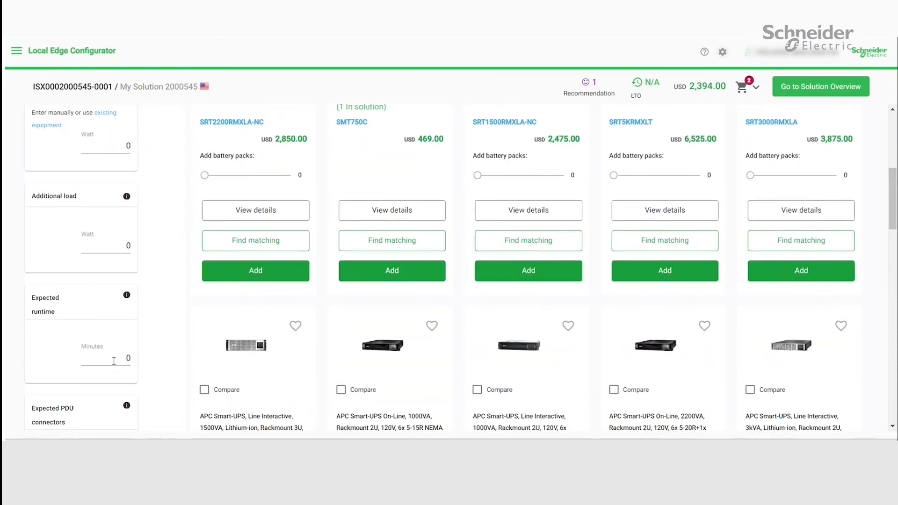
pyautogui.scroll(-3, 114, 360)
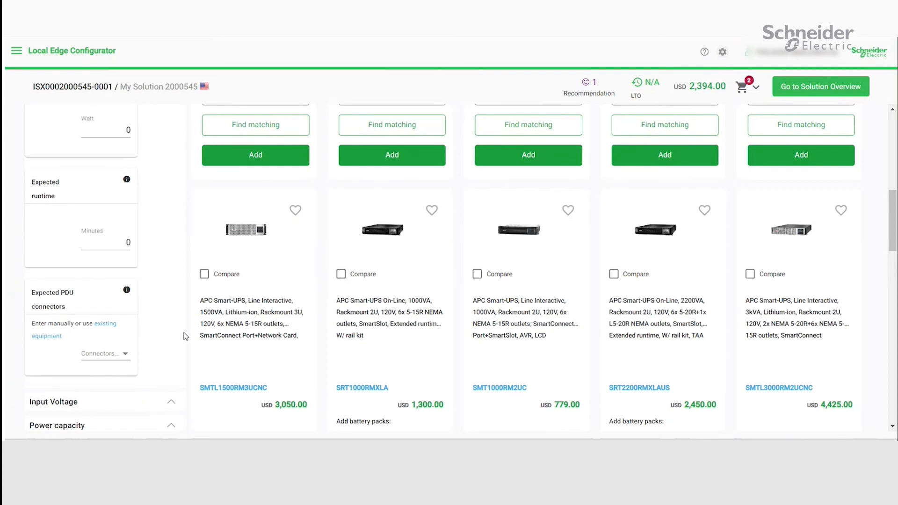
pyautogui.scroll(3, 71, 302)
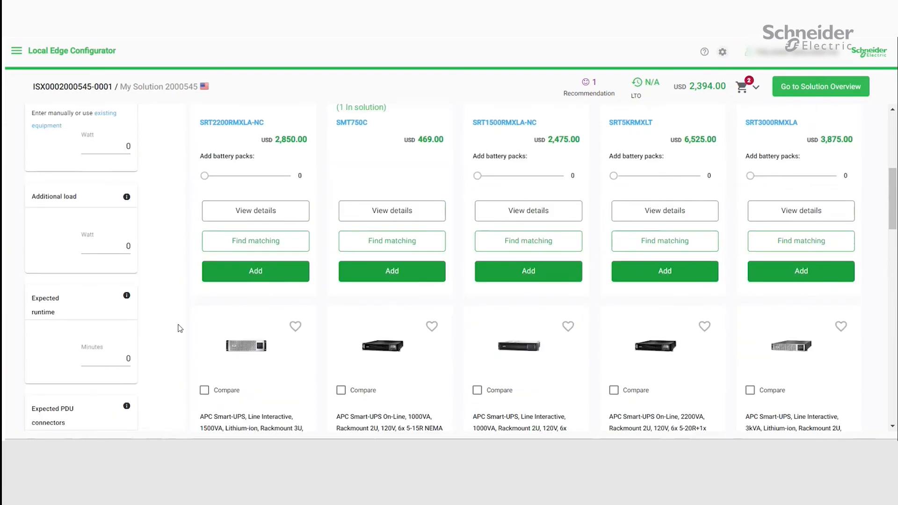
pyautogui.scroll(-5, 180, 329)
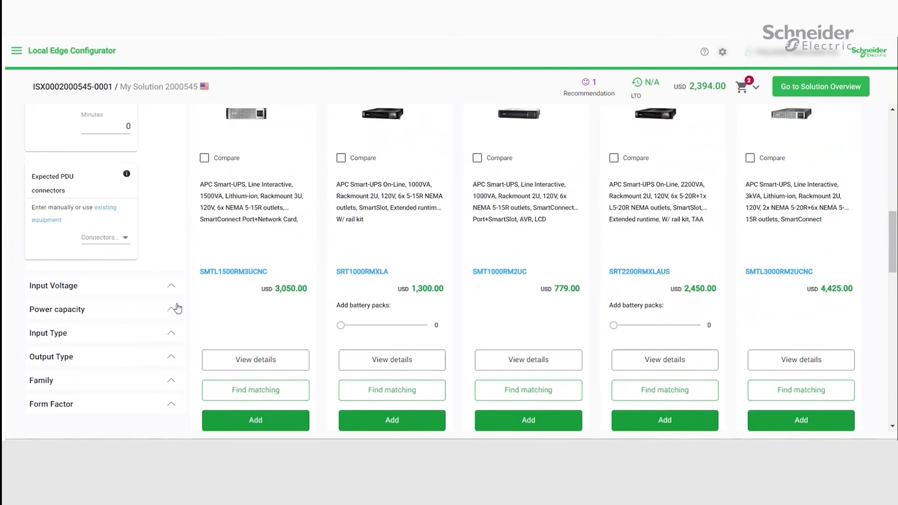
# Open the Rack mount PDU category and look over its filters and products
pyautogui.scroll(10, 178, 323)
pyautogui.click(53, 187)
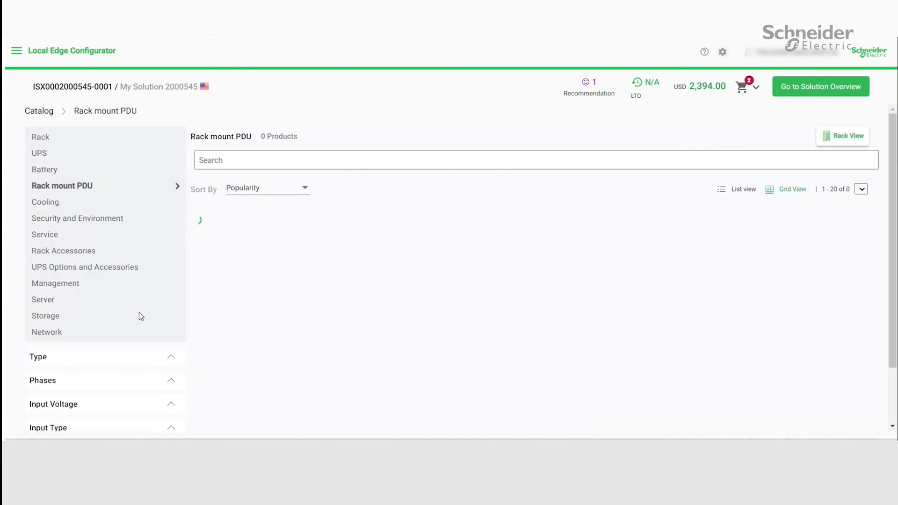
pyautogui.scroll(-1, 119, 300)
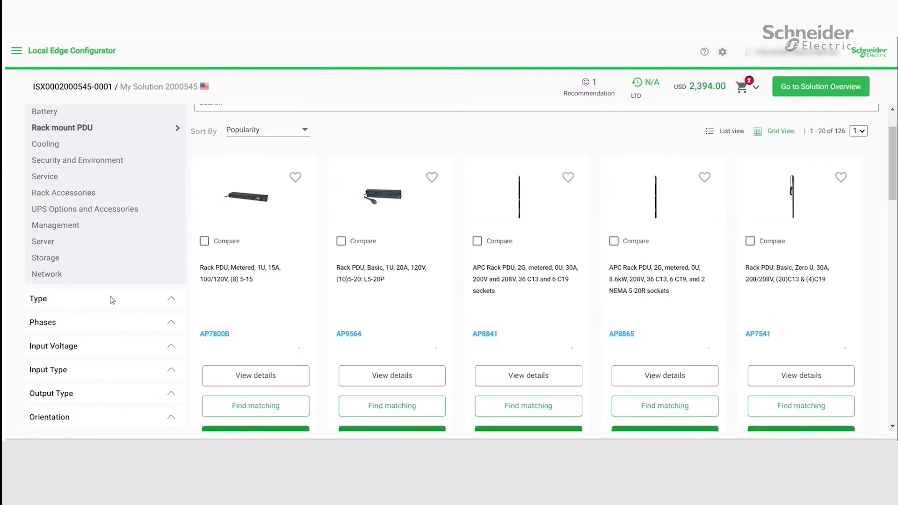
pyautogui.scroll(2, 112, 358)
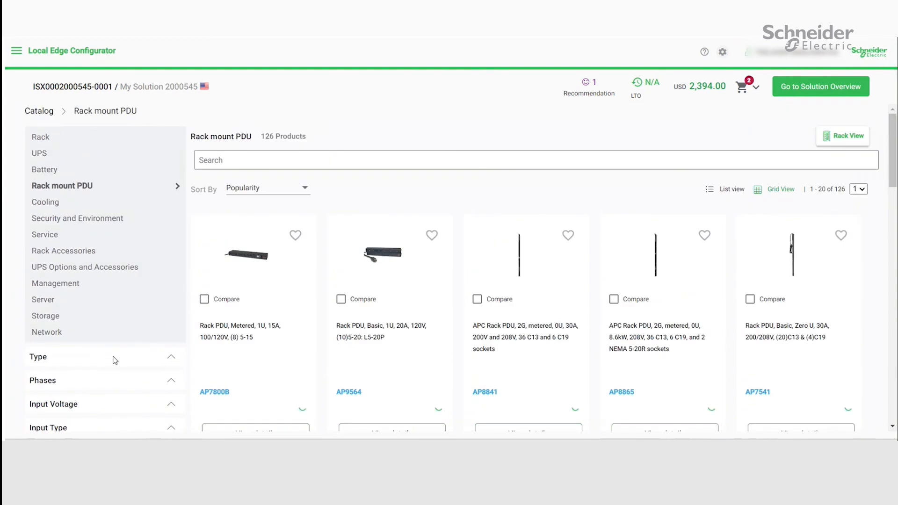
# Go from the catalog home to the rack view and place the SMT750C UPS as a tower left of the rack
pyautogui.click(37, 111)
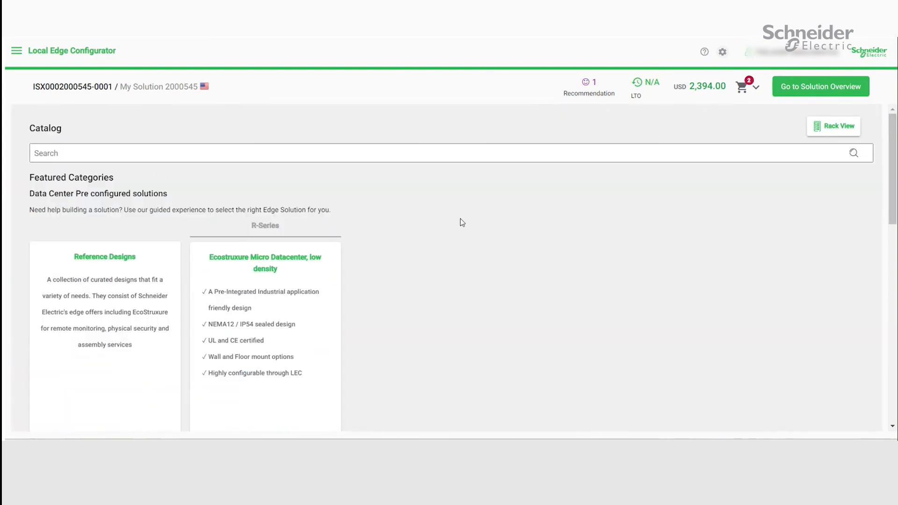
pyautogui.click(828, 132)
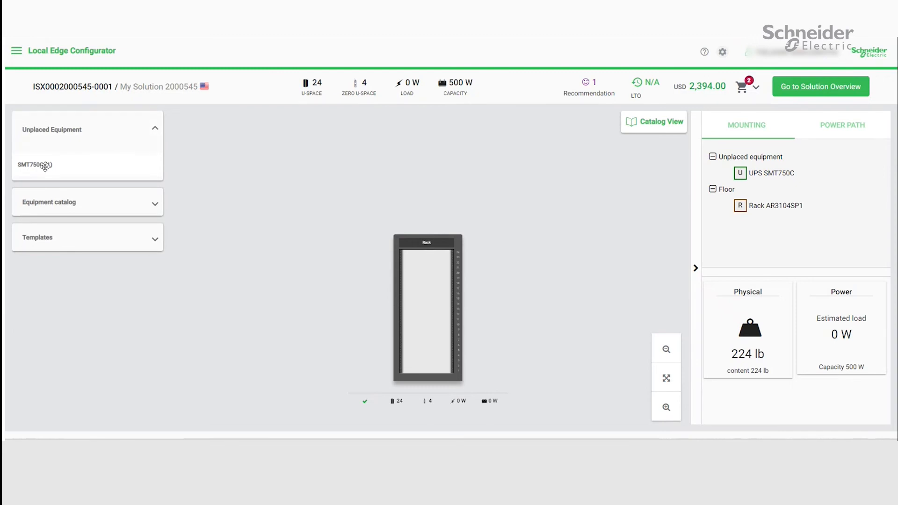
pyautogui.moveTo(61, 163); pyautogui.dragTo(300, 360)
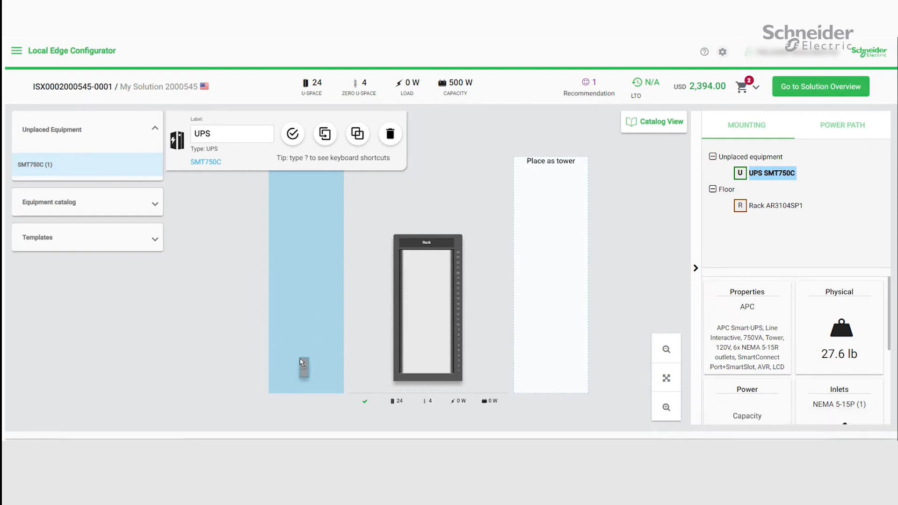
pyautogui.moveTo(302, 363); pyautogui.dragTo(300, 360)
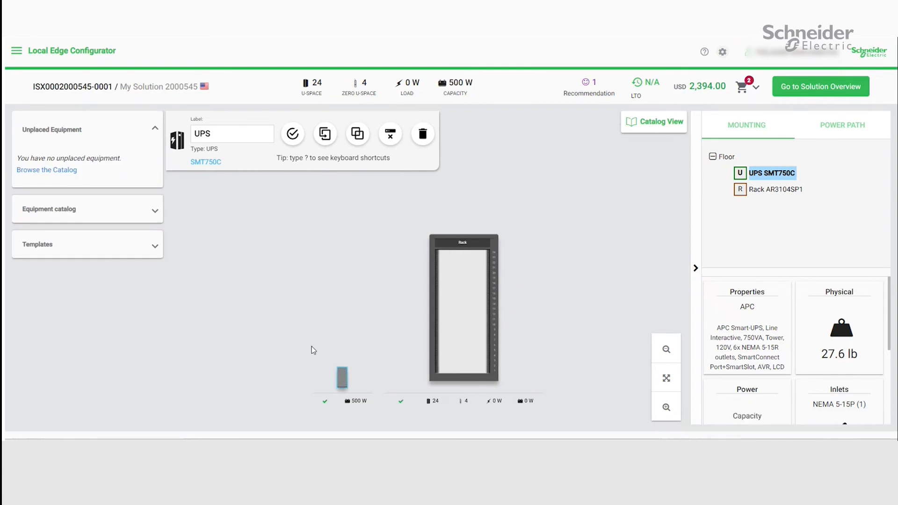
# Open the UPS category and add the Smart-UPS On-Line 2200VA SRT2200RMXLA-NC to the solution
pyautogui.click(21, 55)
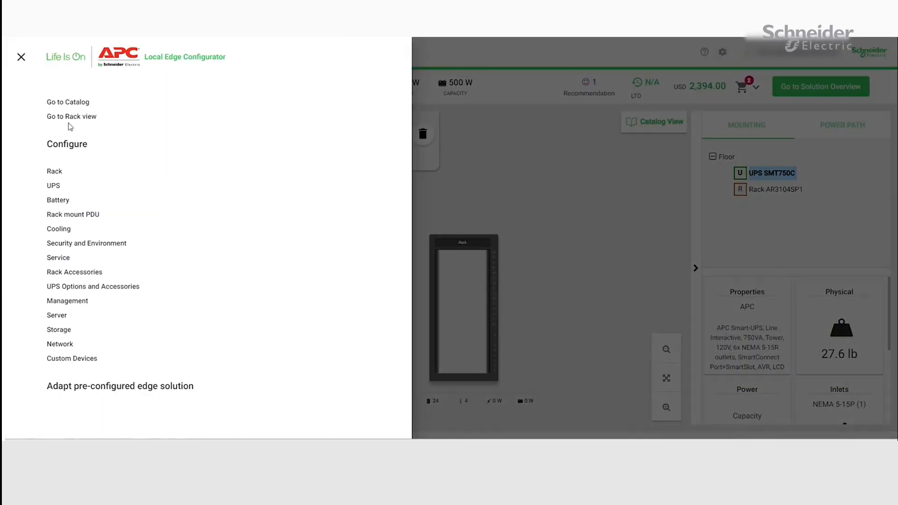
pyautogui.click(54, 186)
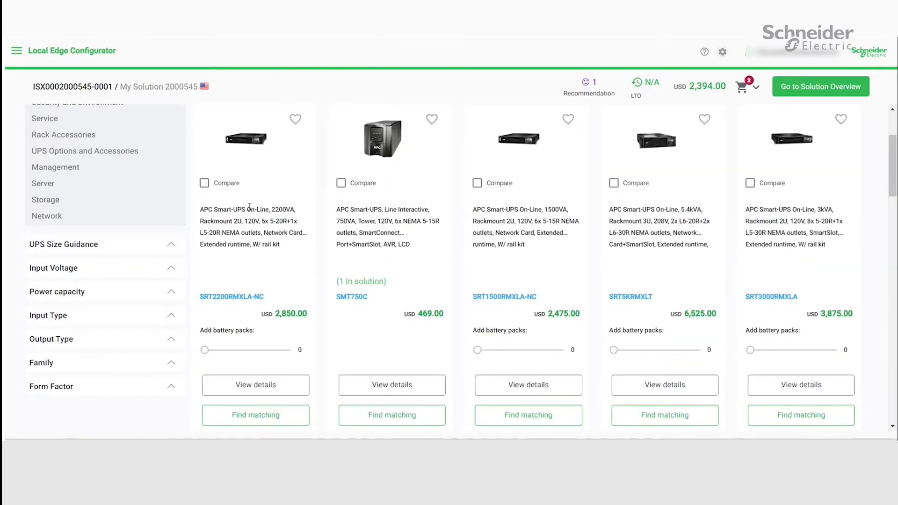
pyautogui.scroll(-1, 255, 388)
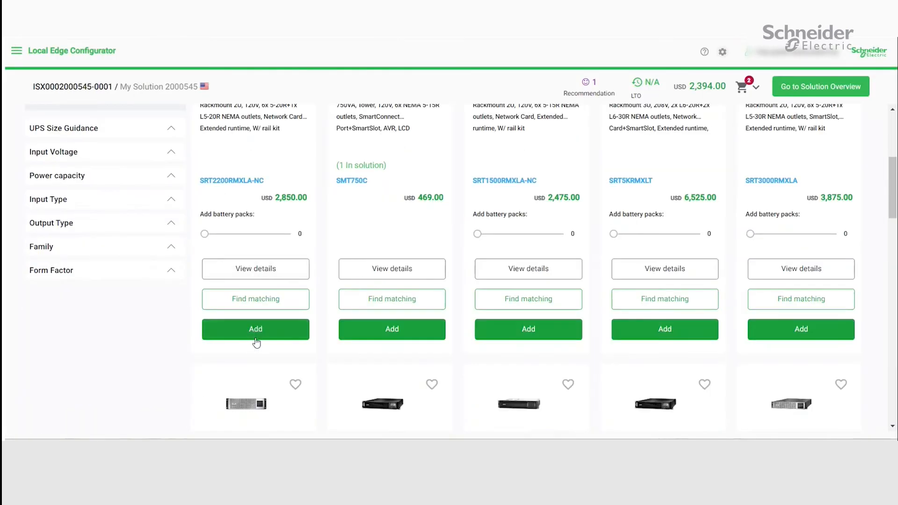
pyautogui.scroll(1, 256, 343)
pyautogui.scroll(-1, 256, 346)
pyautogui.click(271, 391)
pyautogui.scroll(3, 299, 232)
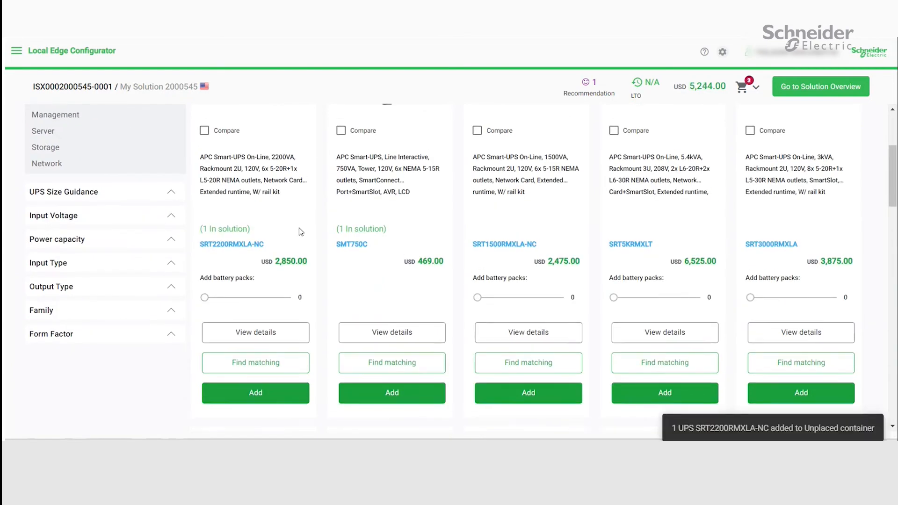
# Switch to the rack view and place the unplaced SRT2200RMXLA-NC UPS in the rack at U1
pyautogui.click(848, 136)
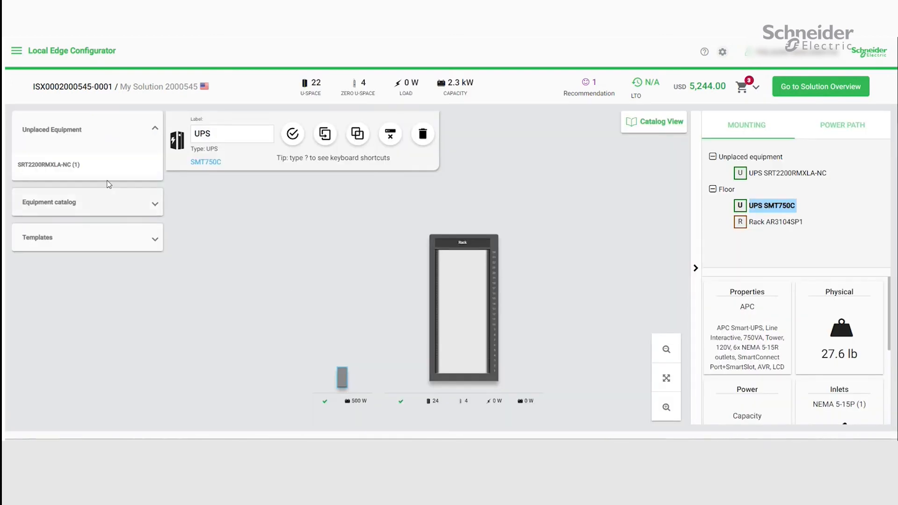
pyautogui.moveTo(100, 166); pyautogui.dragTo(439, 367)
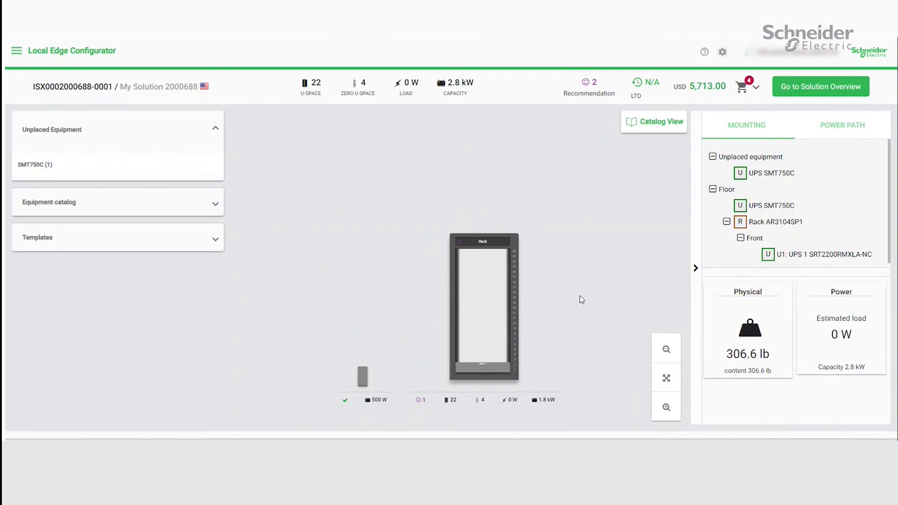
# Review the solution's bill of materials and its list of available PDF and Word reports
pyautogui.click(745, 95)
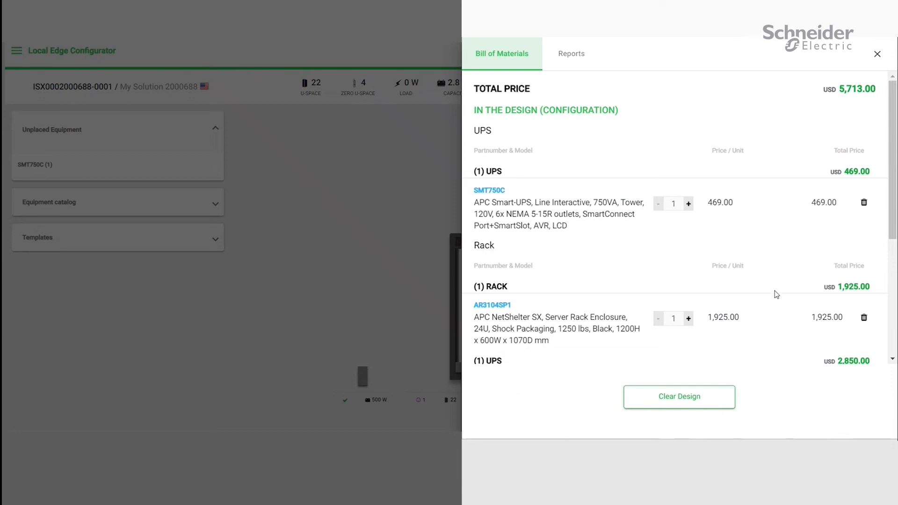
pyautogui.click(568, 58)
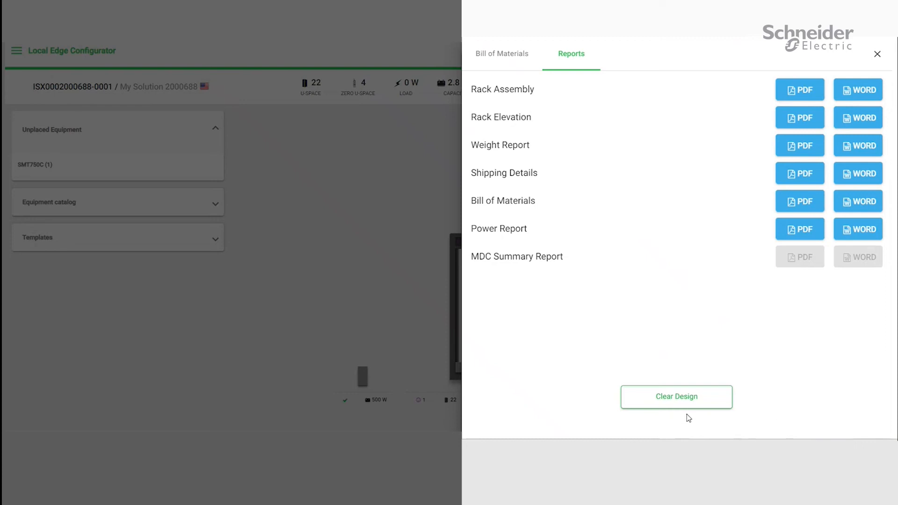
pyautogui.click(330, 142)
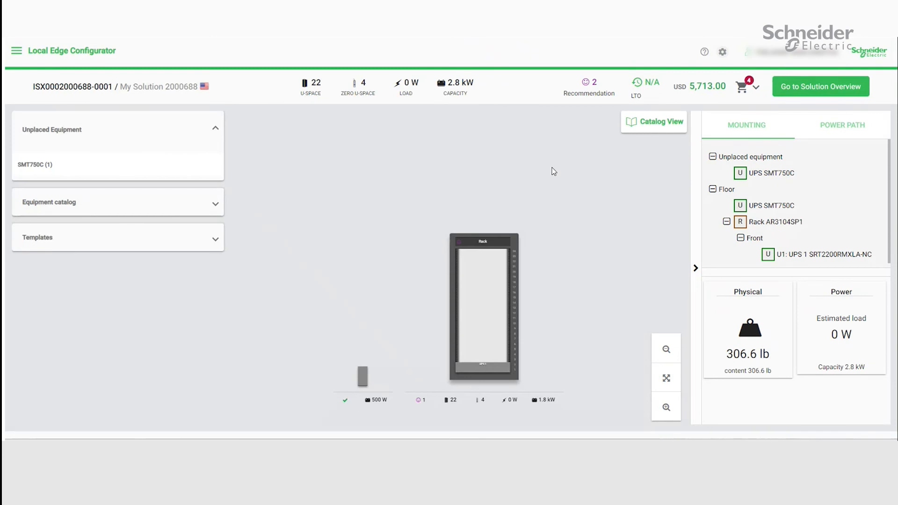
# Check the solution's notes and warnings, including the recommendations that can be fixed automatically
pyautogui.click(585, 92)
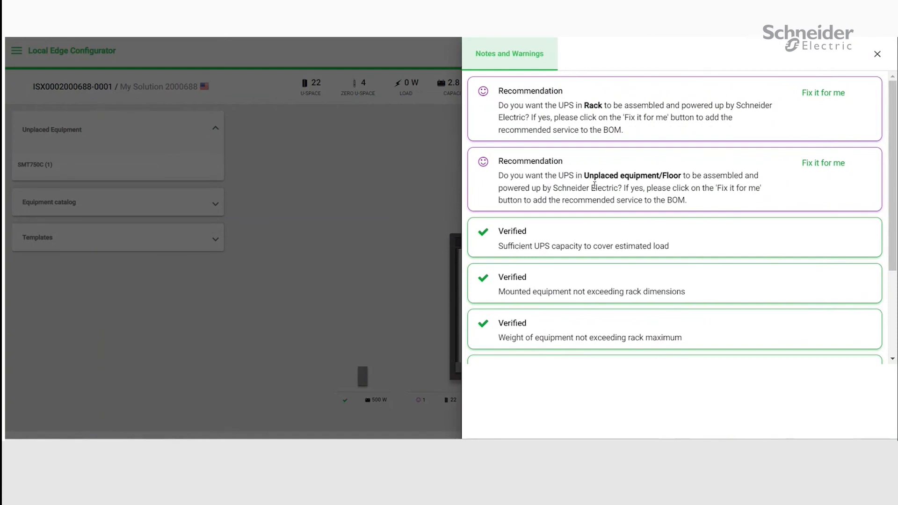
pyautogui.click(391, 175)
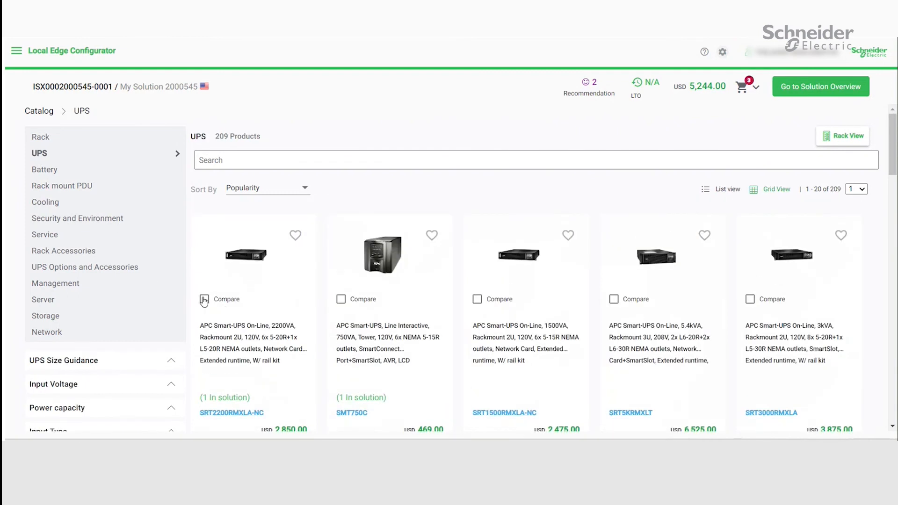
# Select the SRT2200RMXLA-NC, SMT750C and SRT1500RMXLA-NC UPSs in the catalog and open their product comparison
pyautogui.click(204, 299)
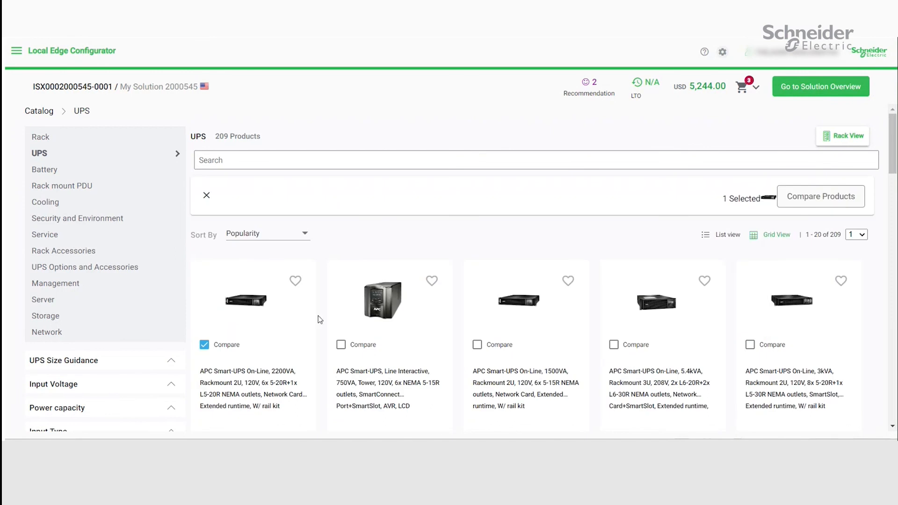
pyautogui.click(341, 347)
pyautogui.click(477, 345)
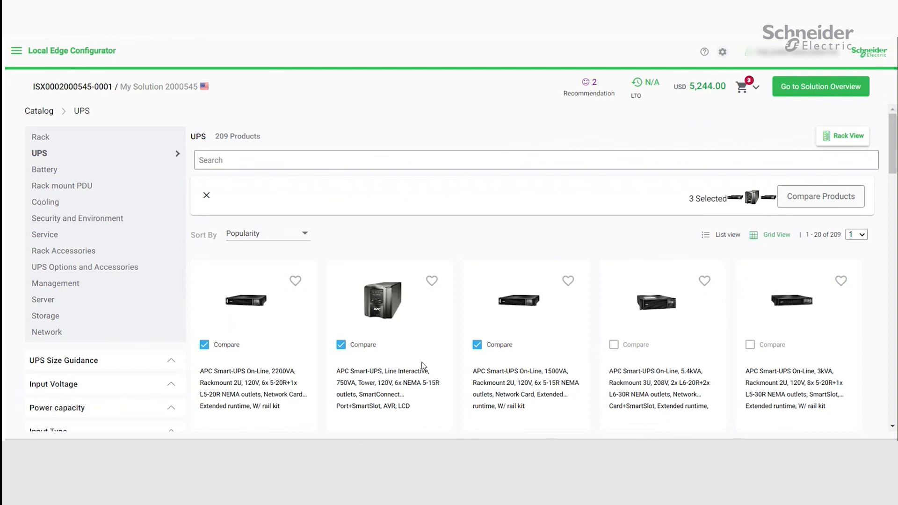
pyautogui.click(842, 201)
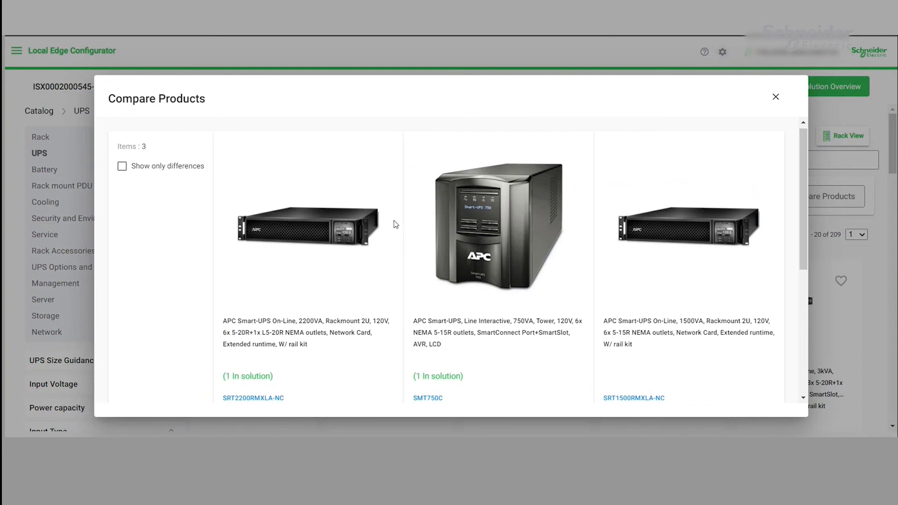
# Look over the comparison of the three UPSs and expand its Key Features and Physical sections
pyautogui.scroll(-3, 396, 224)
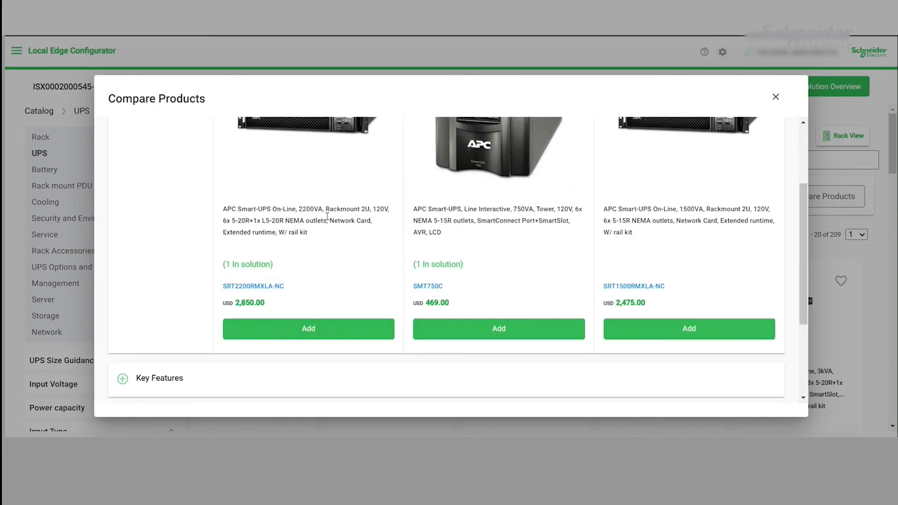
pyautogui.scroll(-3, 327, 214)
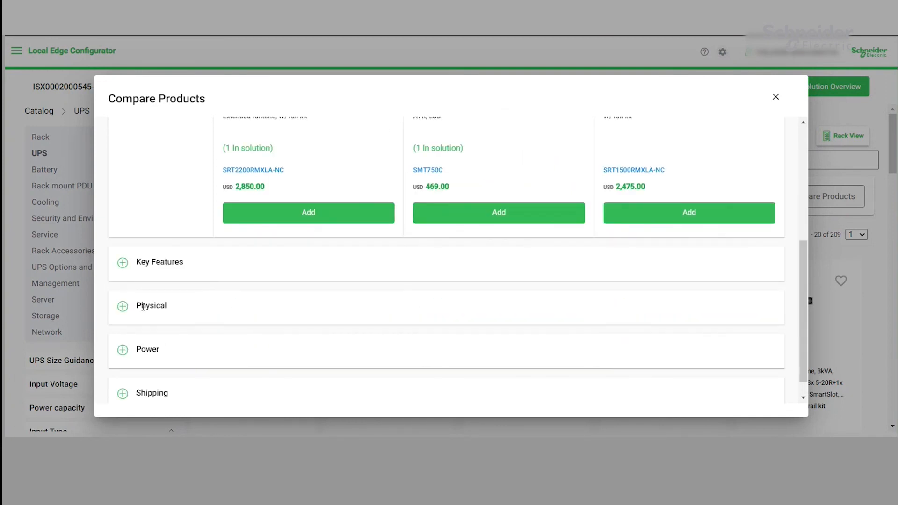
pyautogui.scroll(-1, 187, 369)
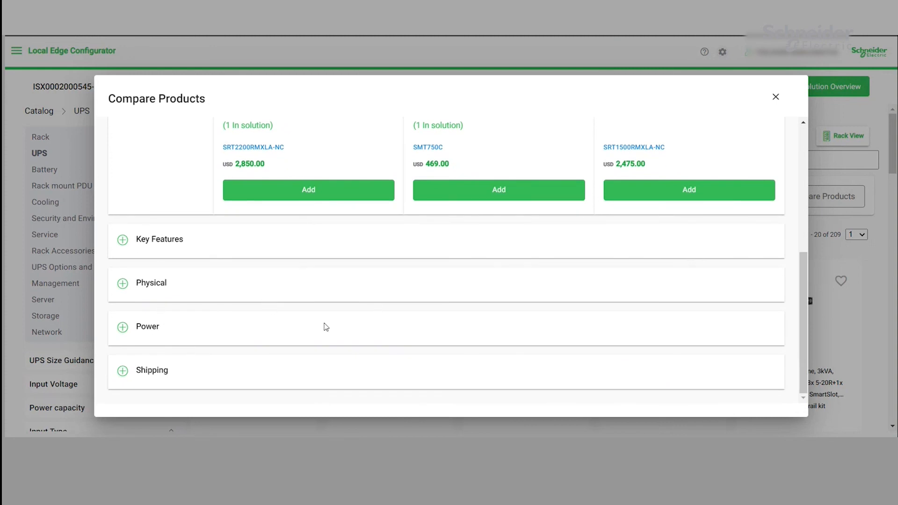
pyautogui.scroll(5, 220, 337)
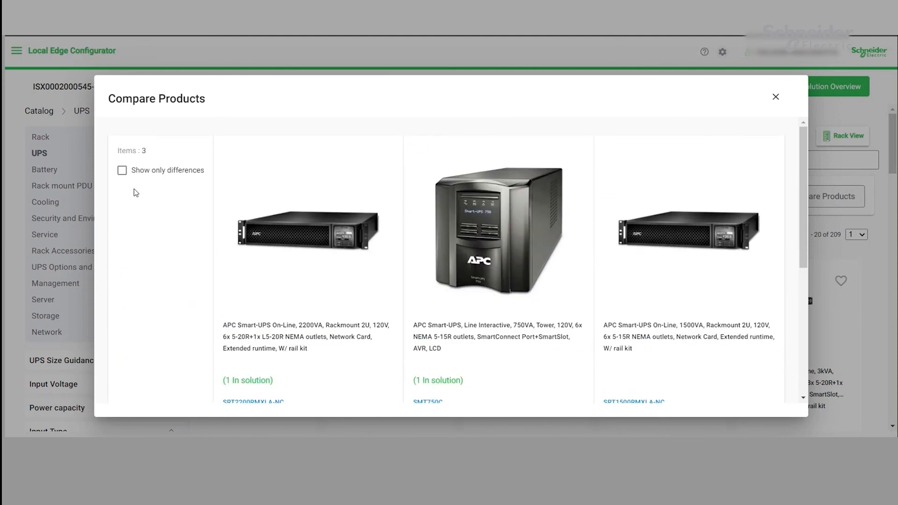
pyautogui.scroll(-5, 154, 239)
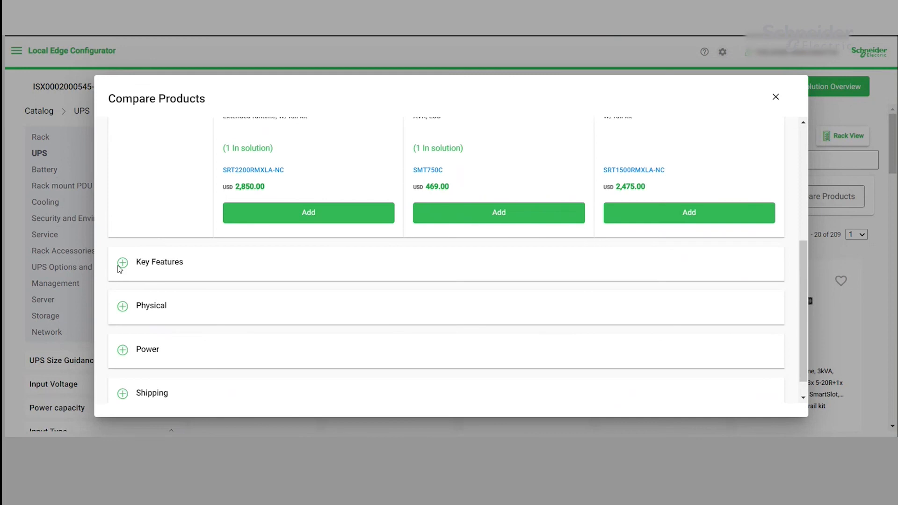
pyautogui.click(123, 263)
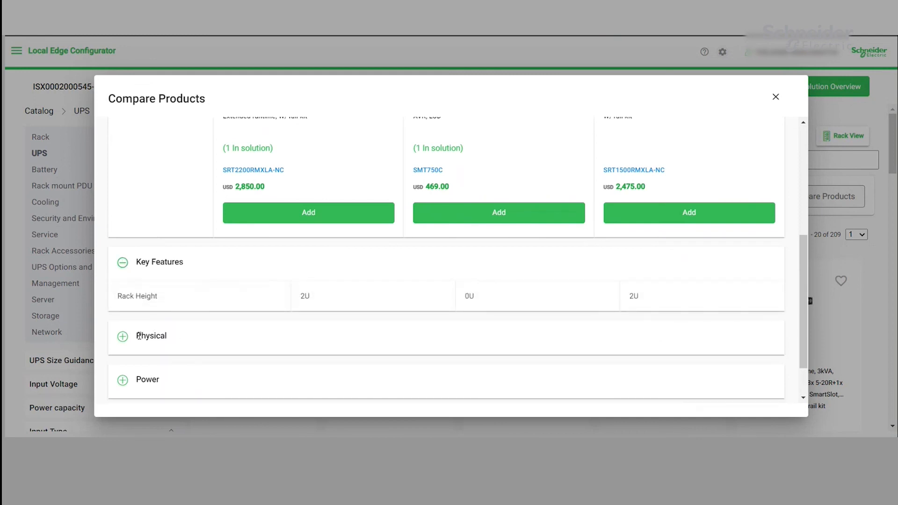
pyautogui.click(124, 341)
pyautogui.scroll(2, 241, 317)
pyautogui.scroll(-4, 242, 313)
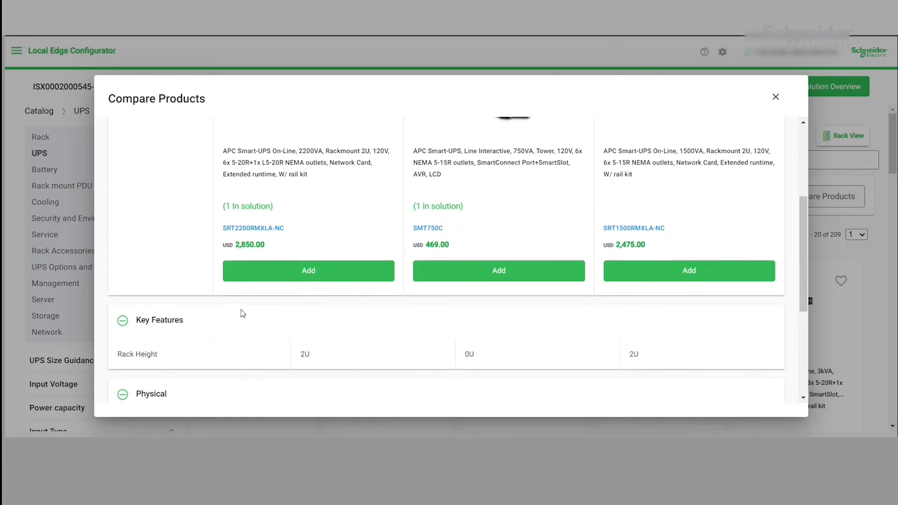
pyautogui.scroll(1, 241, 306)
pyautogui.scroll(1, 239, 301)
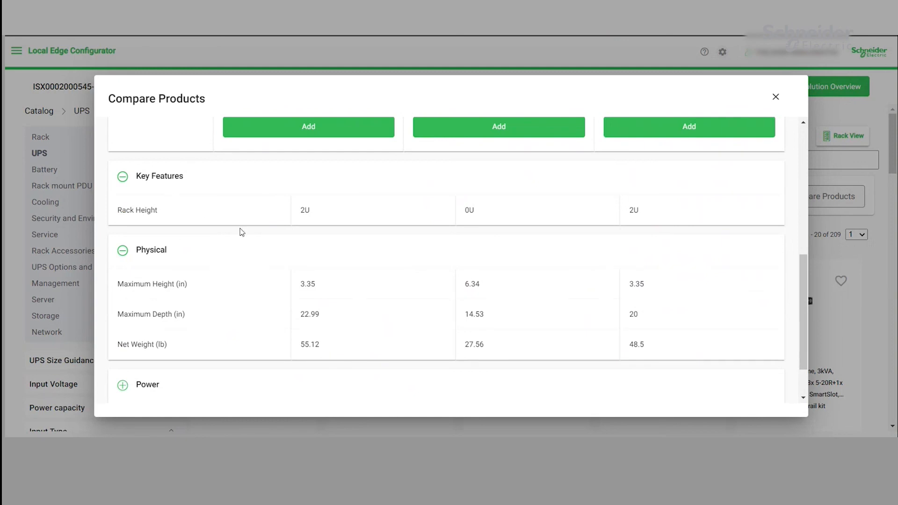
pyautogui.scroll(3, 306, 233)
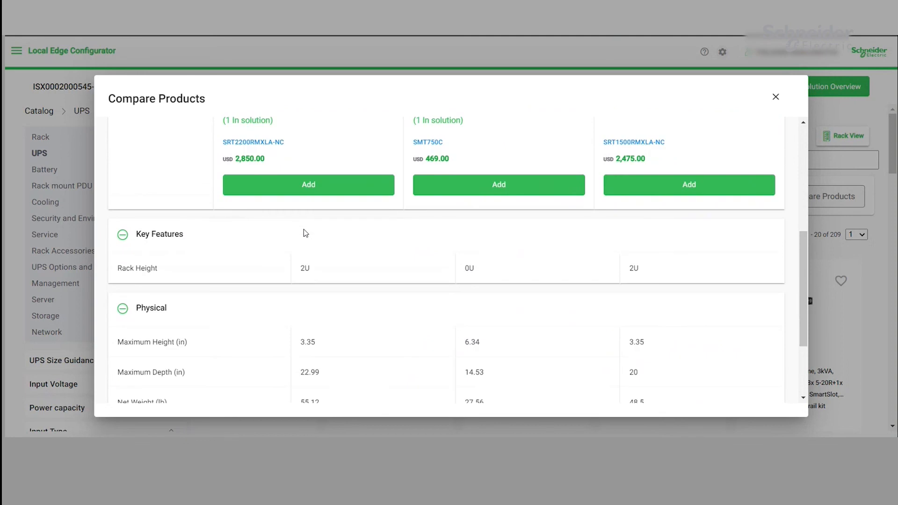
# Expand the comparison's Power section and review the capacity, inlet and outlet types of the three UPSs
pyautogui.scroll(-1, 307, 252)
pyautogui.scroll(-2, 298, 339)
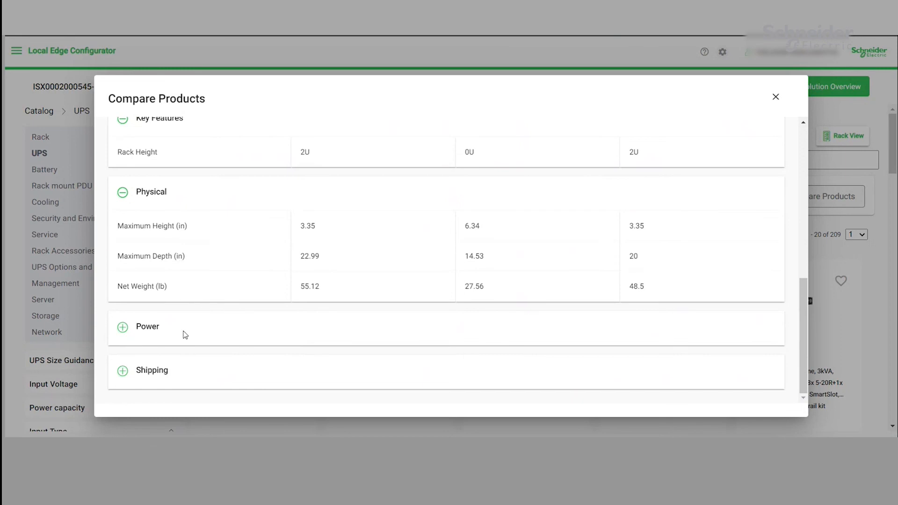
pyautogui.click(122, 327)
pyautogui.scroll(-1, 273, 322)
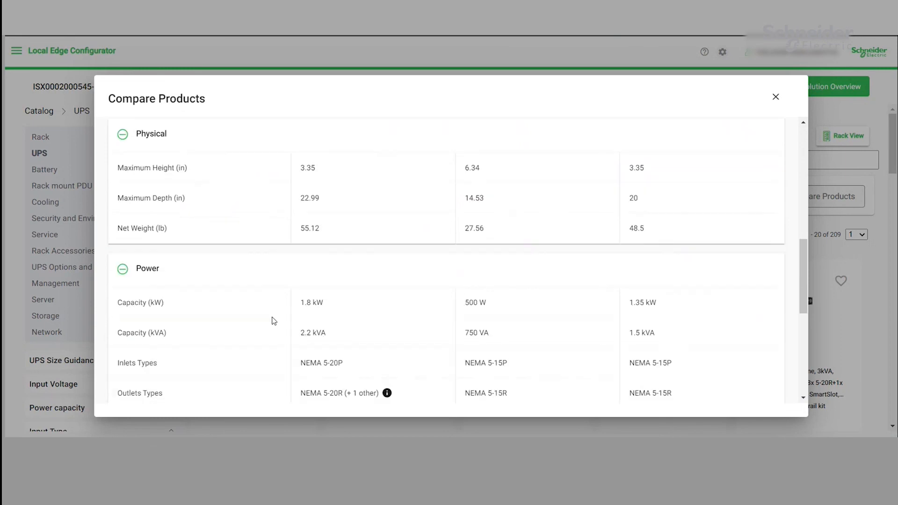
# Show only the differences between the compared UPSs, review them and close the comparison
pyautogui.scroll(10, 273, 321)
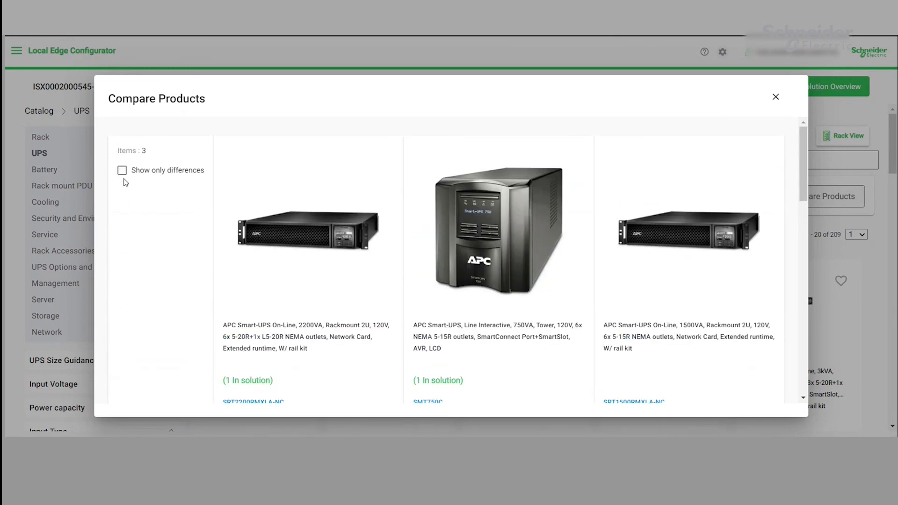
pyautogui.click(122, 172)
pyautogui.scroll(-2, 351, 271)
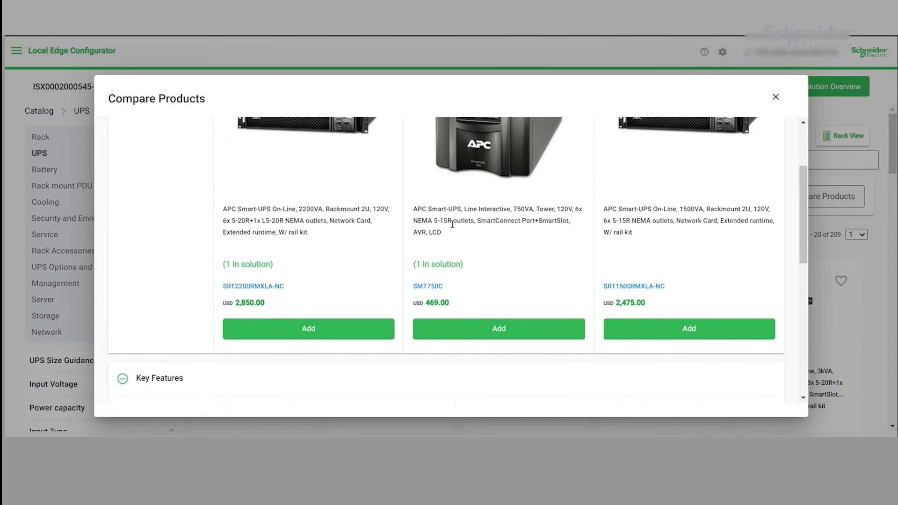
pyautogui.scroll(-3, 436, 228)
pyautogui.scroll(-5, 411, 273)
pyautogui.scroll(6, 411, 273)
pyautogui.scroll(5, 397, 262)
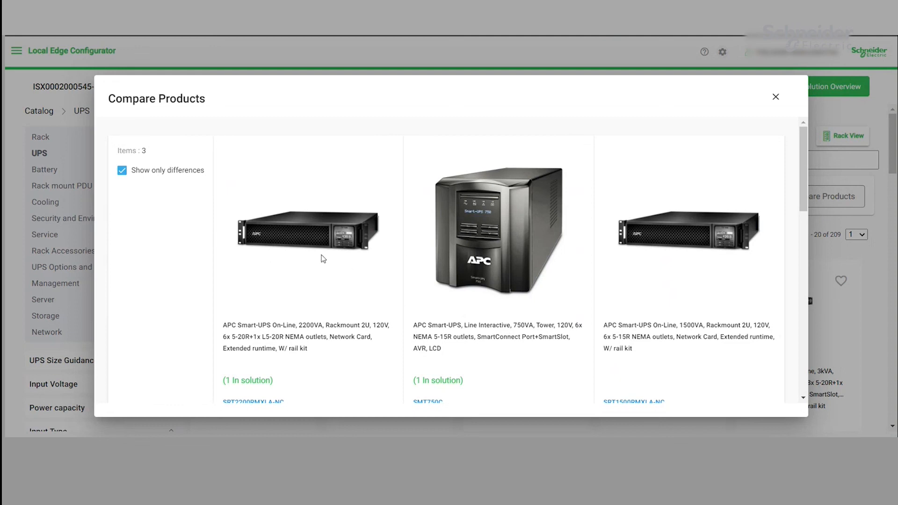
pyautogui.click(776, 96)
pyautogui.scroll(-2, 457, 197)
pyautogui.scroll(2, 453, 198)
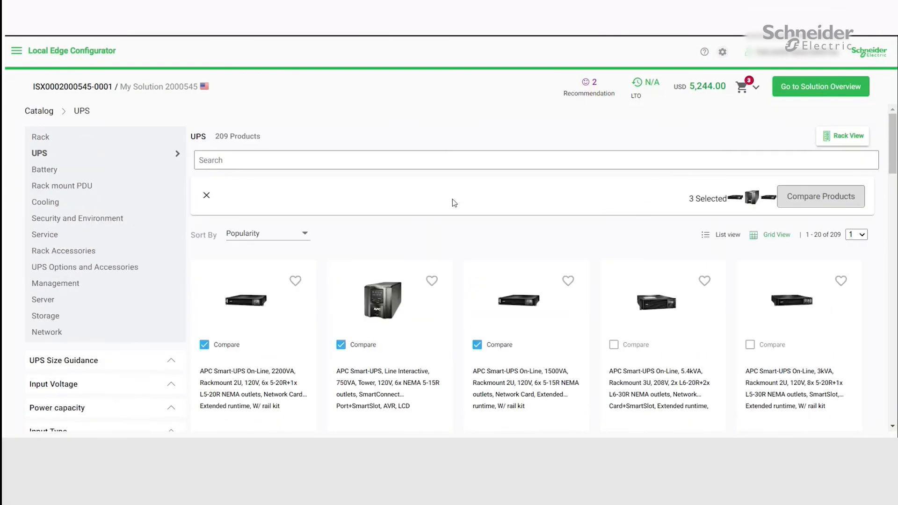
# Return to the rack view and inspect the UPS mounted in the rack up close
pyautogui.click(830, 136)
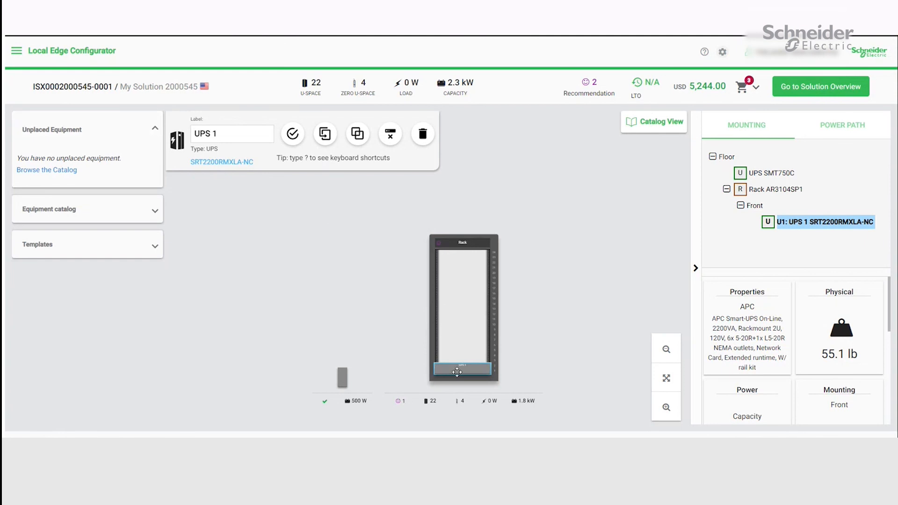
pyautogui.click(667, 411)
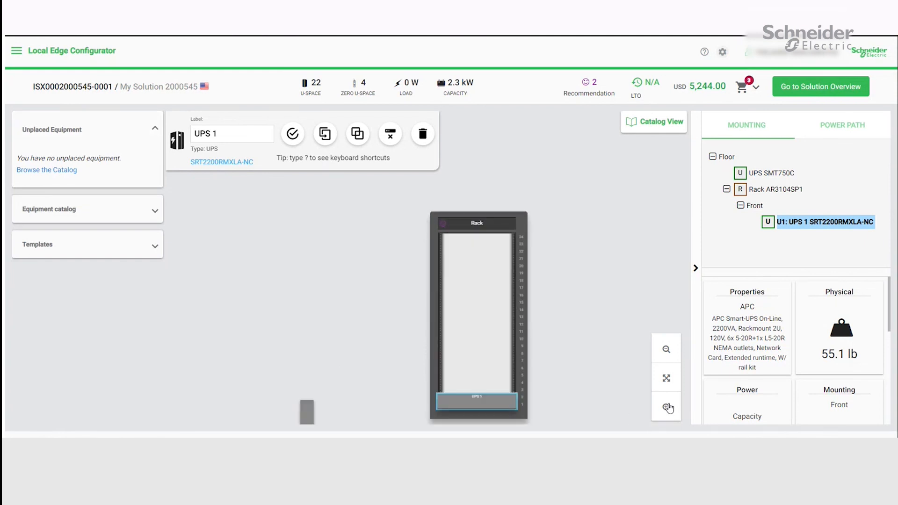
pyautogui.click(665, 348)
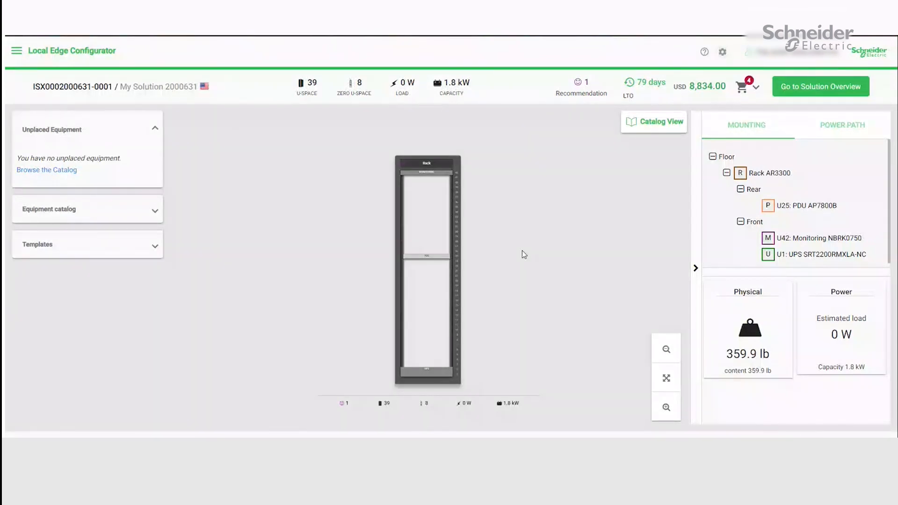
# Start going to the solution overview and confirm the recommended one-year Monitoring & Dispatch service WMD1YOSNBD-MDC-02A for the rack
pyautogui.click(820, 90)
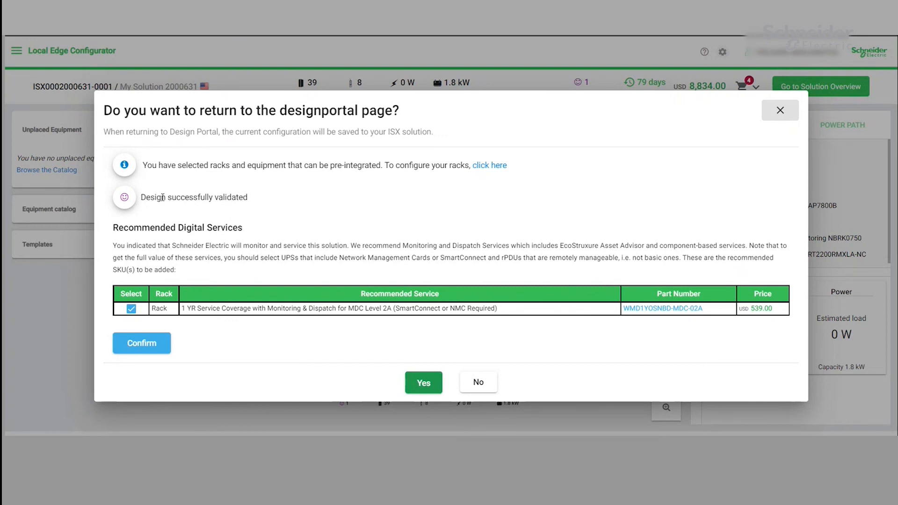
pyautogui.moveTo(155, 197)
pyautogui.mouseDown()
pyautogui.moveTo(205, 198)
pyautogui.moveTo(241, 232)
pyautogui.mouseUp()
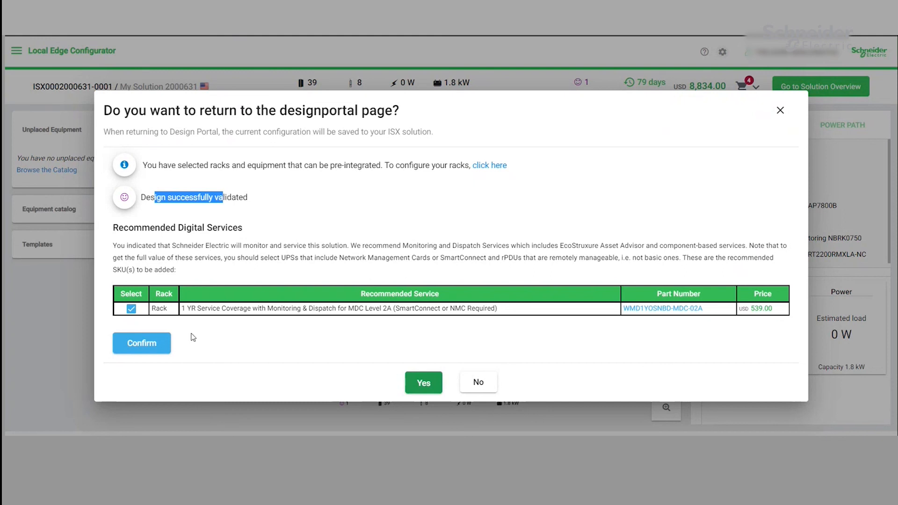
pyautogui.click(154, 344)
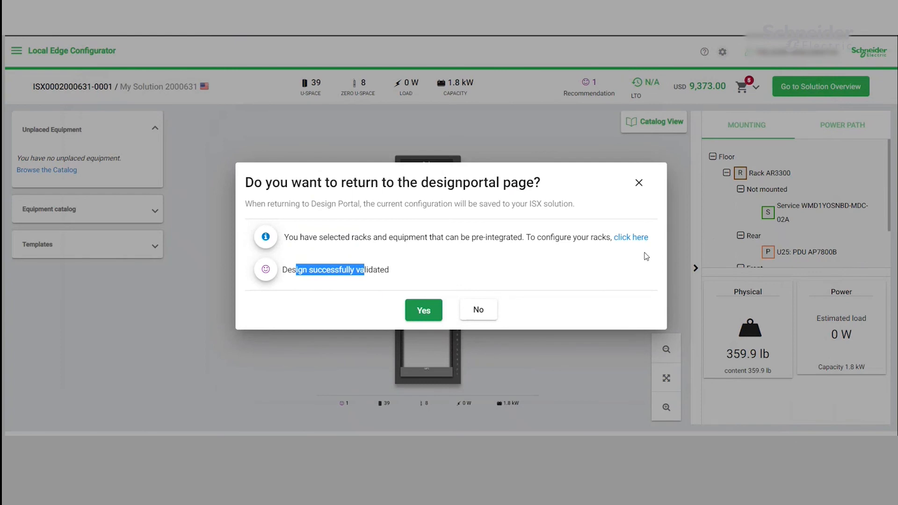
# Agree to return to the Design Portal and save the current configuration to the ISX solution
pyautogui.click(490, 252)
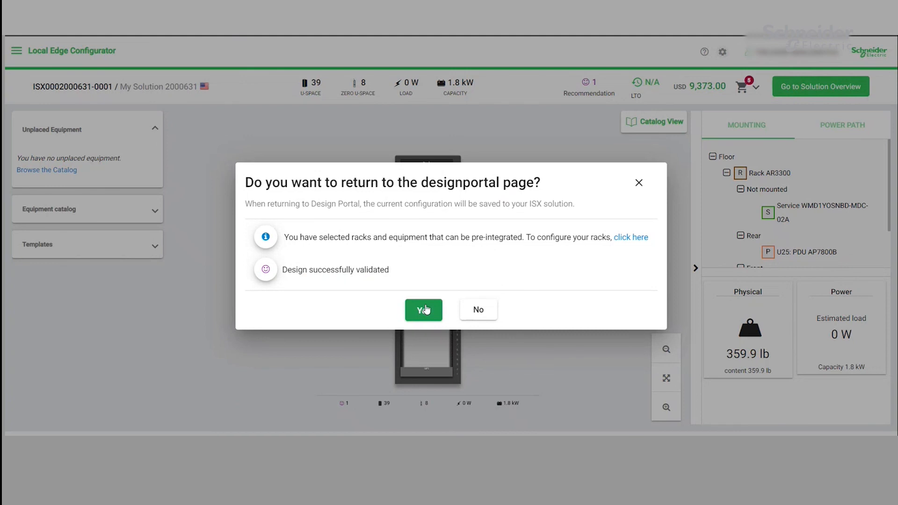
pyautogui.click(425, 309)
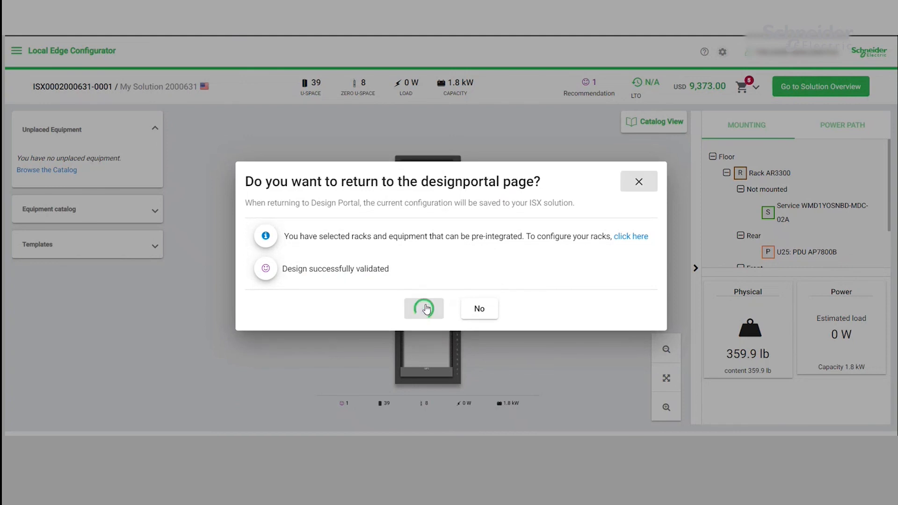